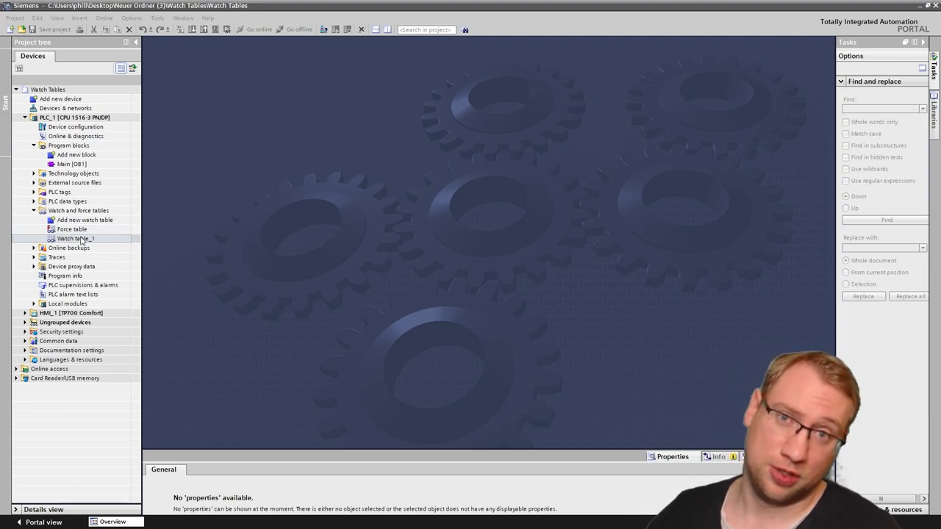
Open the Force table and Watch table_1, close Watch table_1, and select the "LED":P force entry.
click(72, 230)
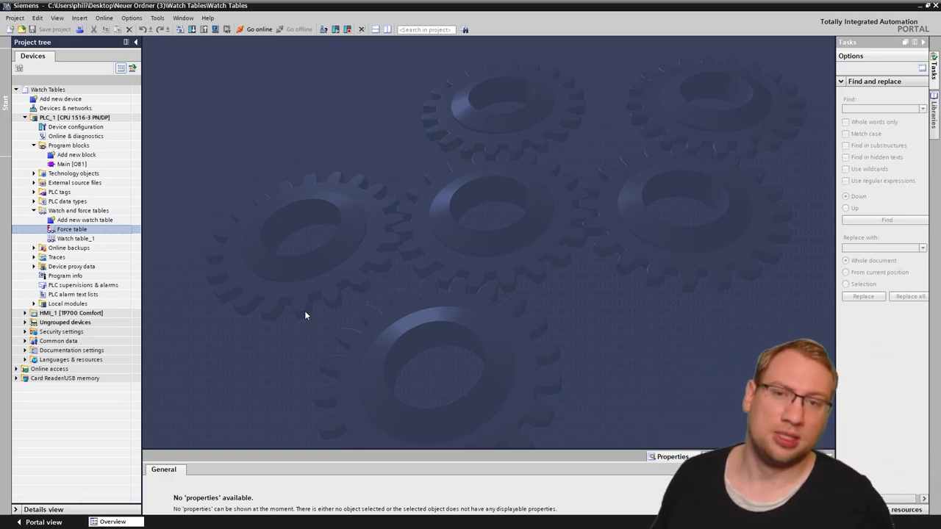
double_click(64, 229)
double_click(68, 239)
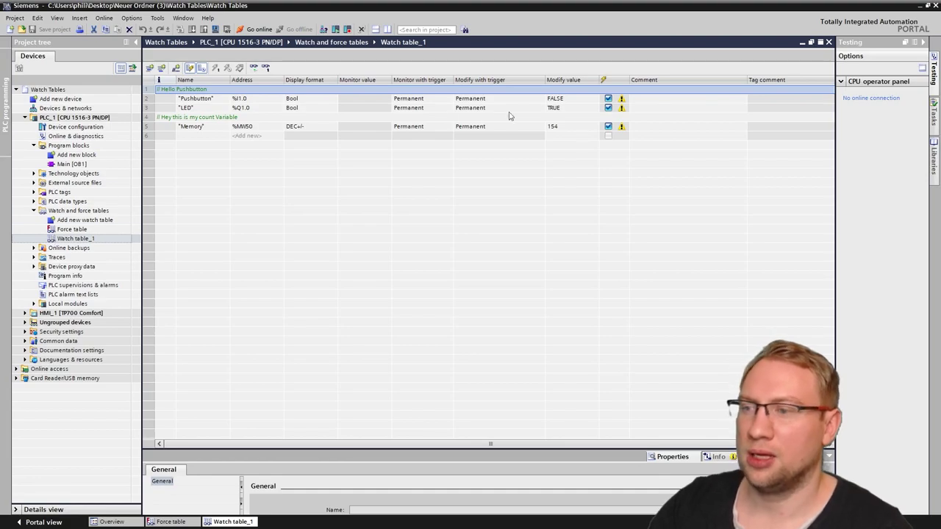
click(828, 42)
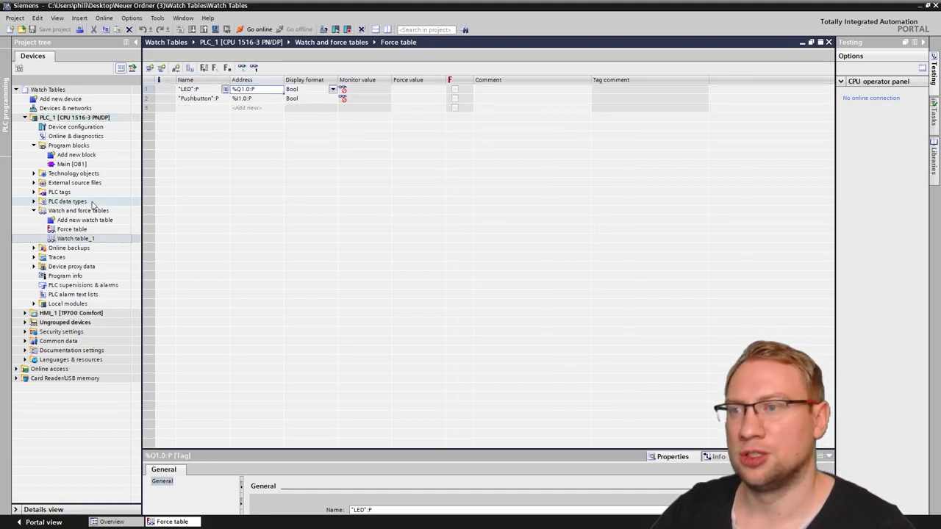
click(221, 108)
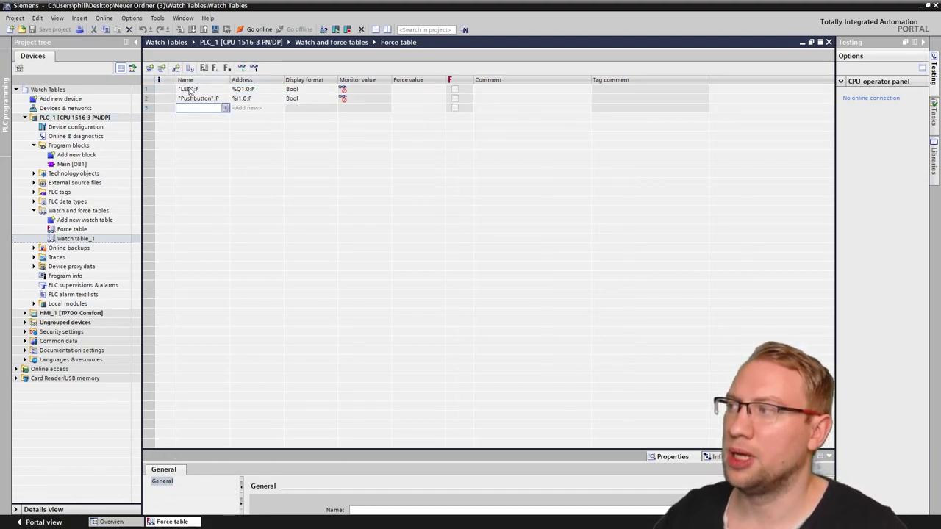
click(189, 90)
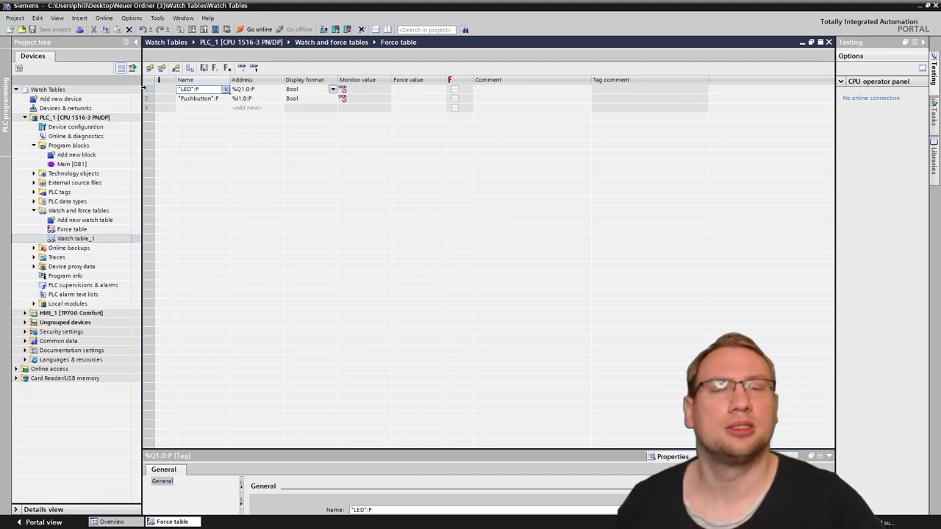
Reopen Watch table_1 and select its LED row.
double_click(70, 239)
click(376, 131)
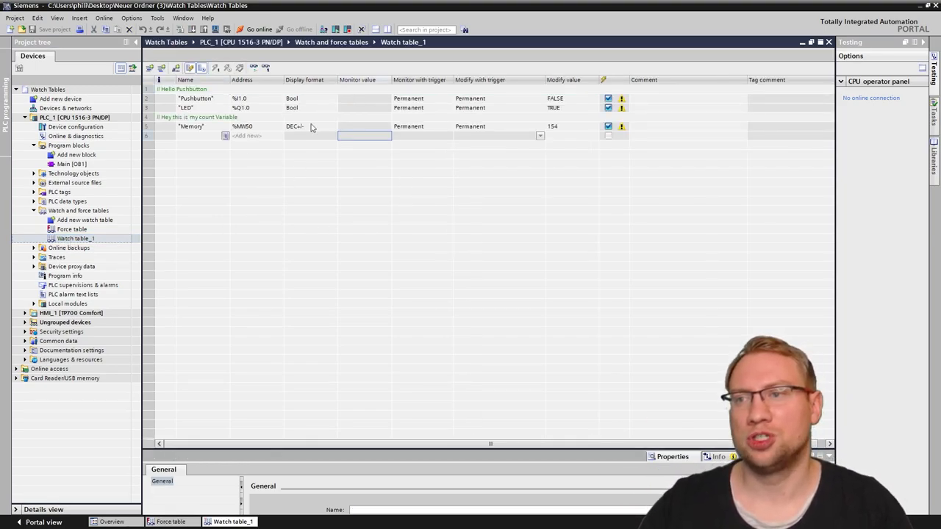
click(195, 108)
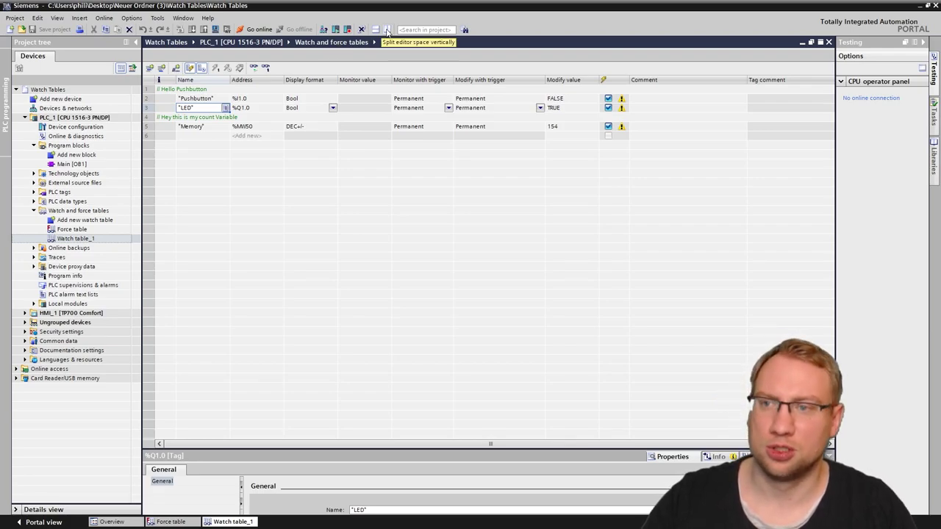
Split the editor vertically so Watch table_1 and the Force table sit side by side, switching focus between them.
click(387, 30)
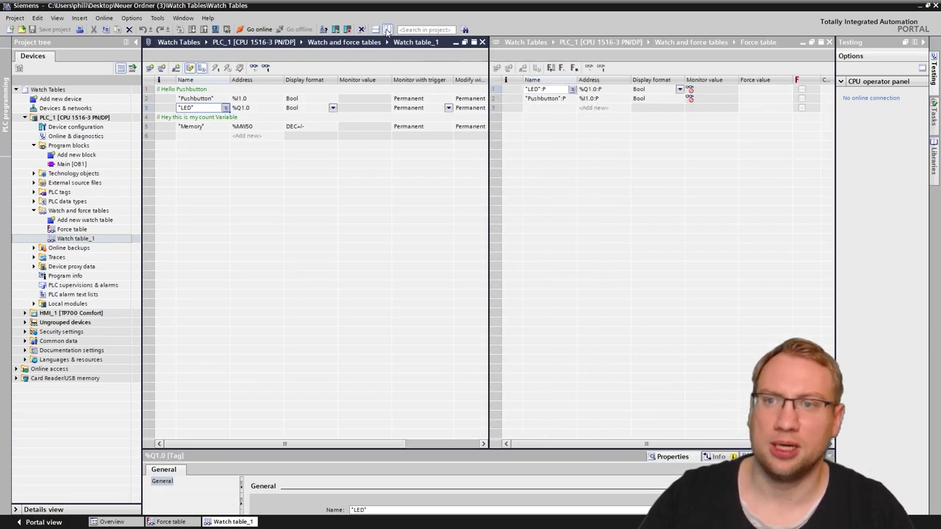
click(589, 244)
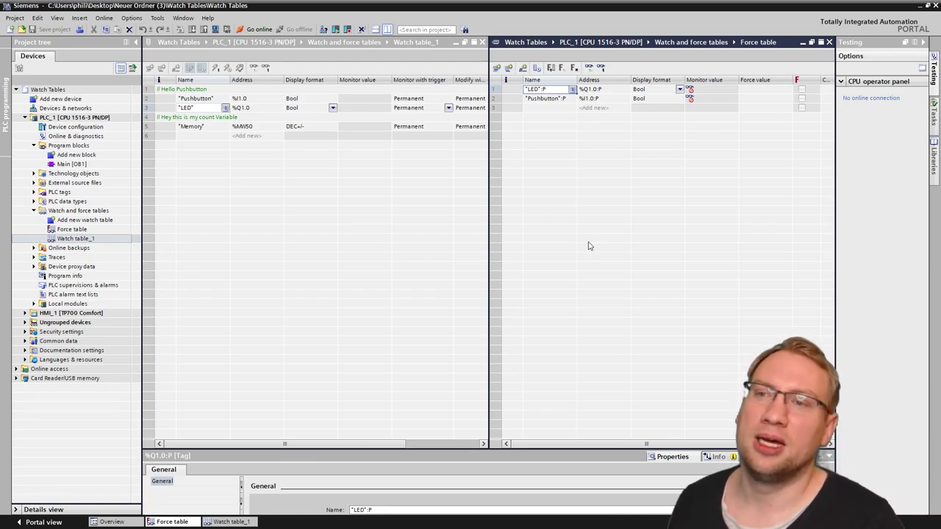
click(320, 184)
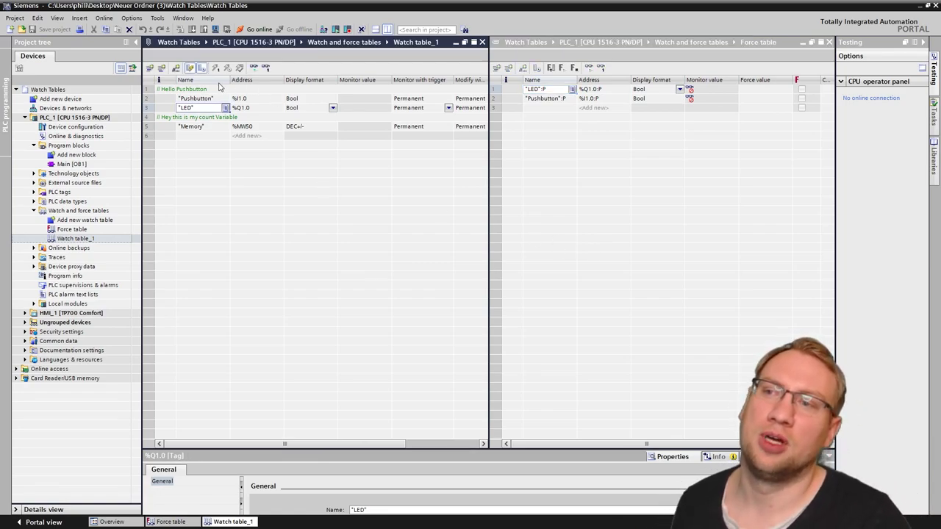
click(656, 219)
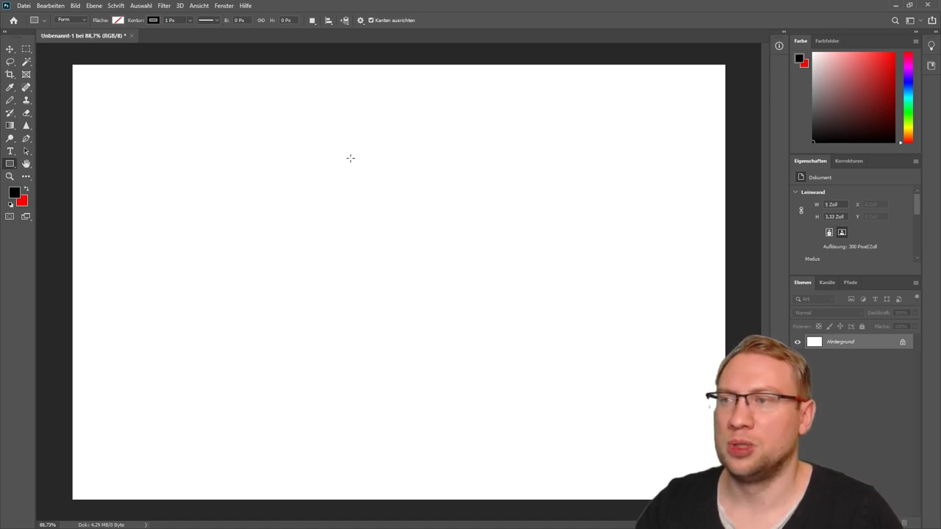
Set the rectangle stroke colour to a saturated magenta in the colour picker.
click(157, 21)
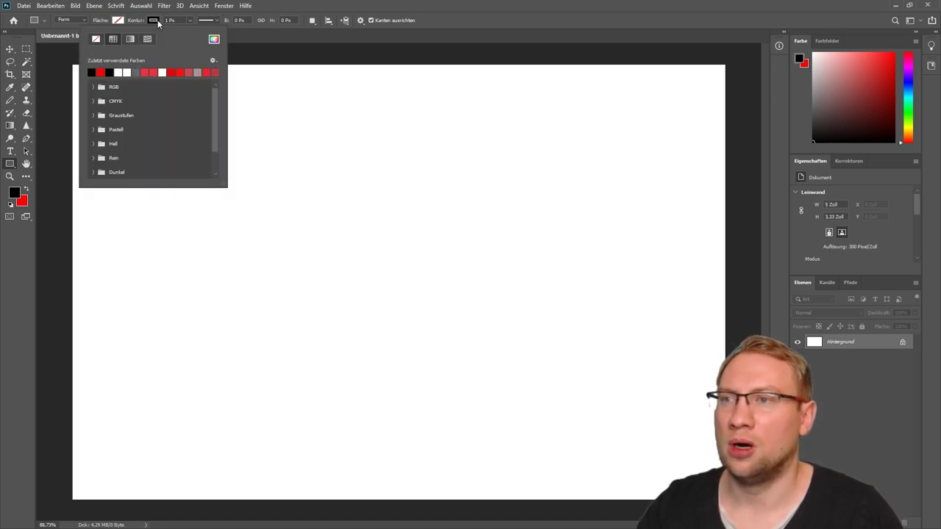
click(213, 39)
click(691, 272)
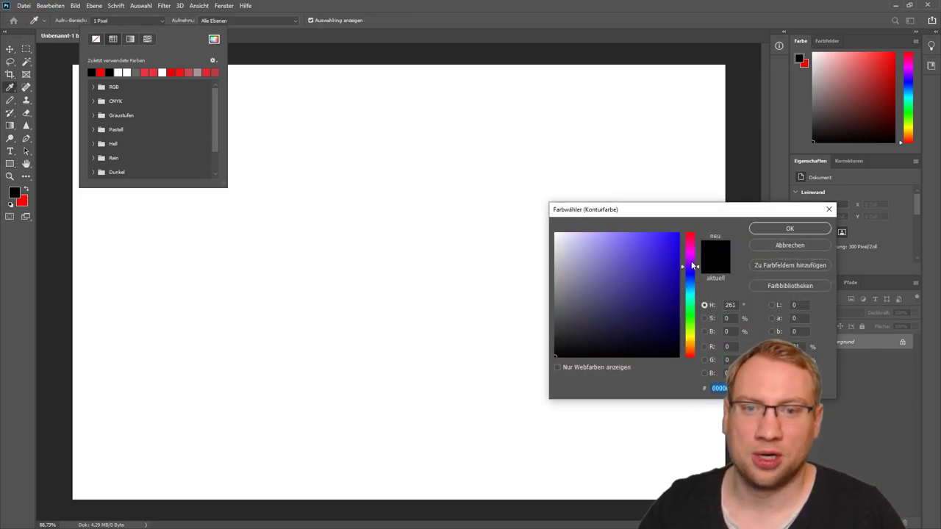
drag(692, 272, 689, 251)
click(669, 242)
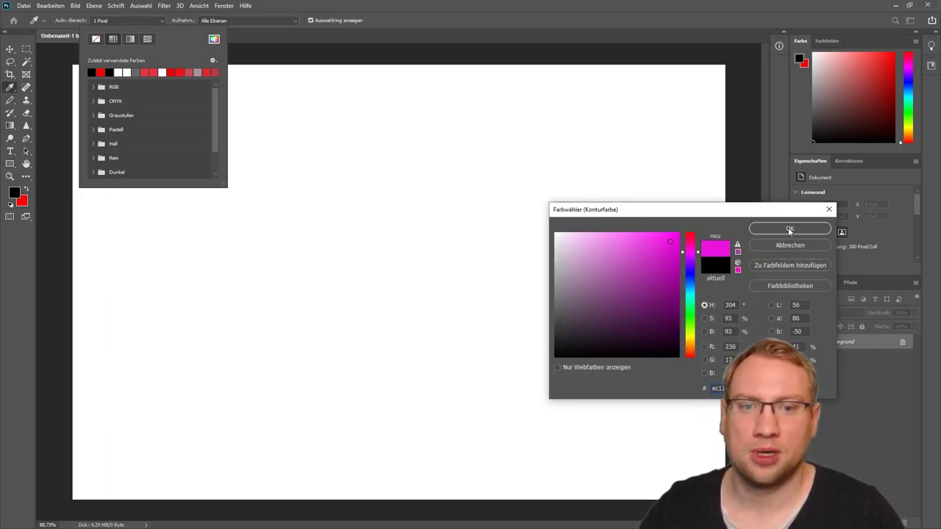
click(789, 230)
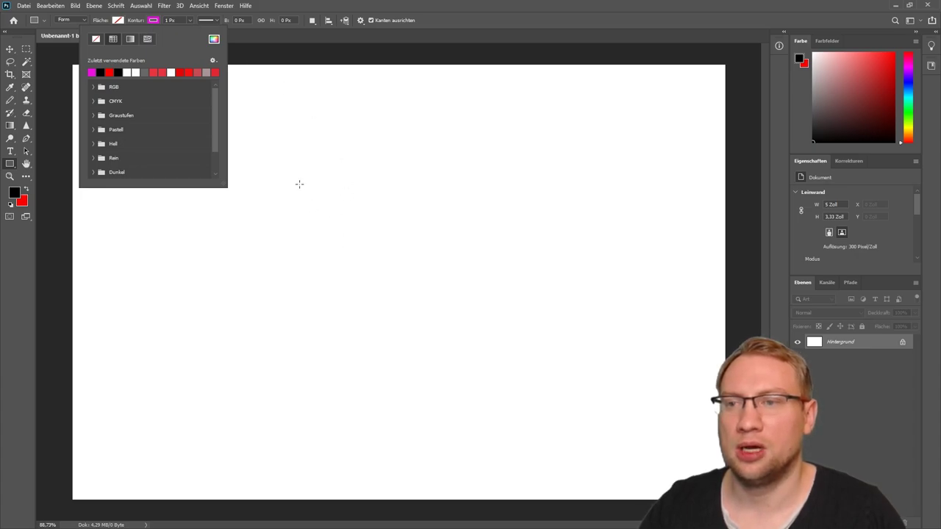
Draw a tall rectangle near the canvas centre and thicken its outline to 18.33 px.
drag(306, 144, 484, 395)
click(557, 278)
key(Escape)
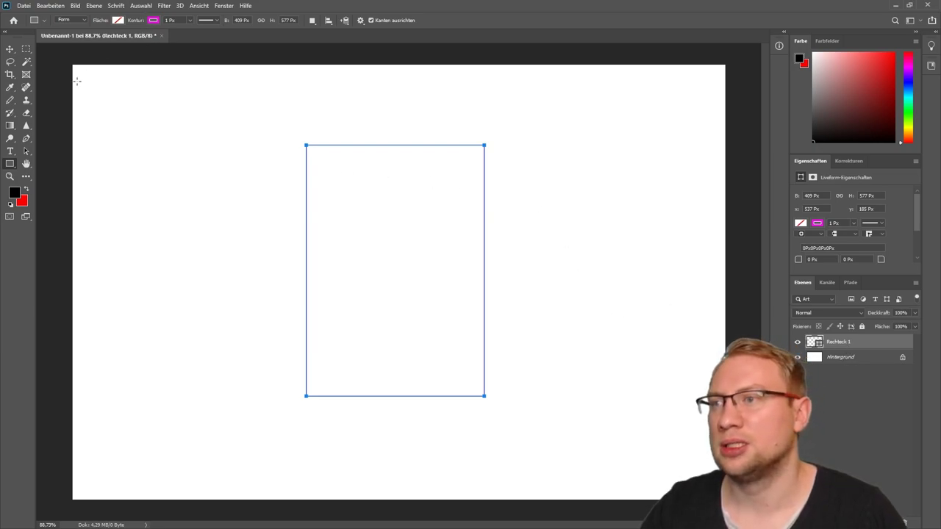
click(190, 20)
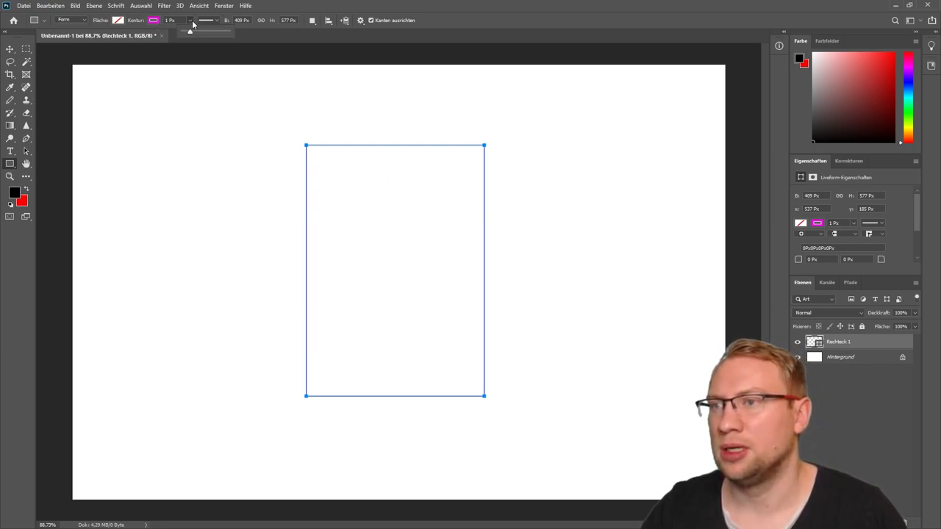
drag(191, 33, 194, 33)
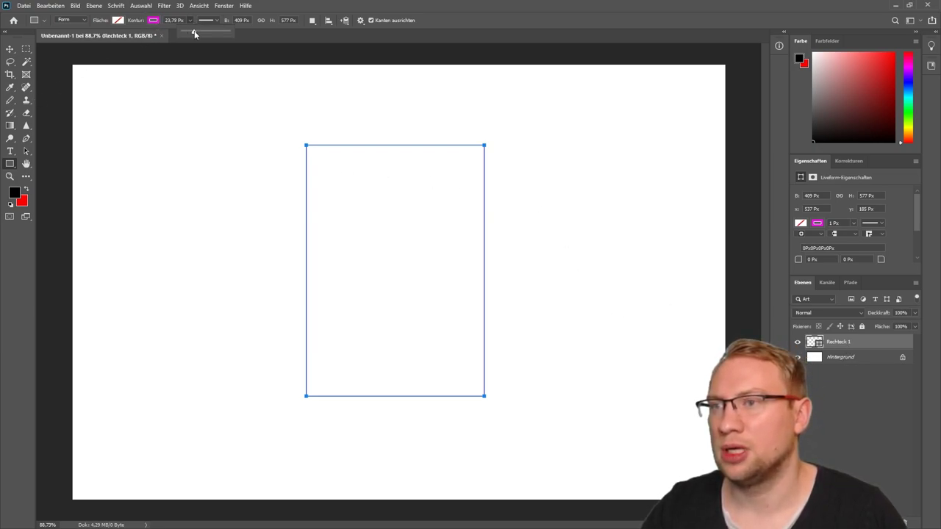
click(10, 150)
Type OB1 and move it into the magenta rectangle's upper middle.
click(374, 269)
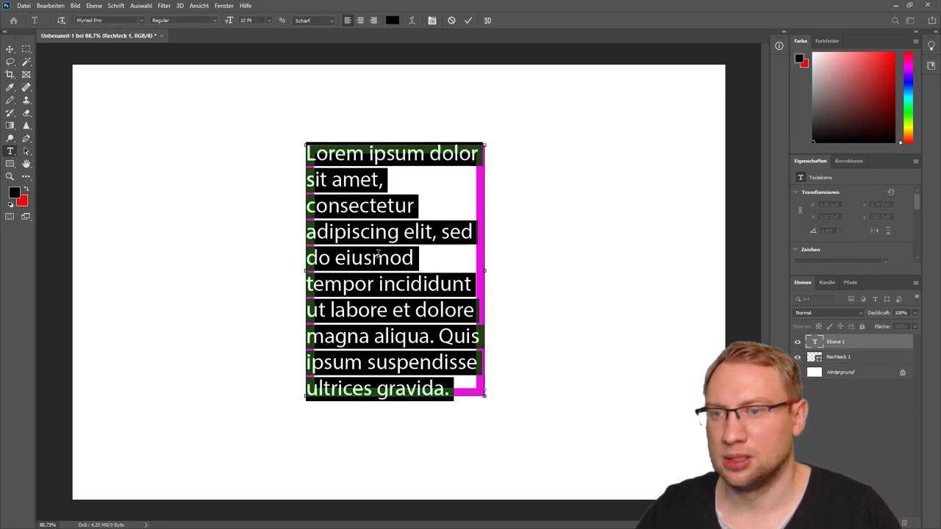
text(OB)
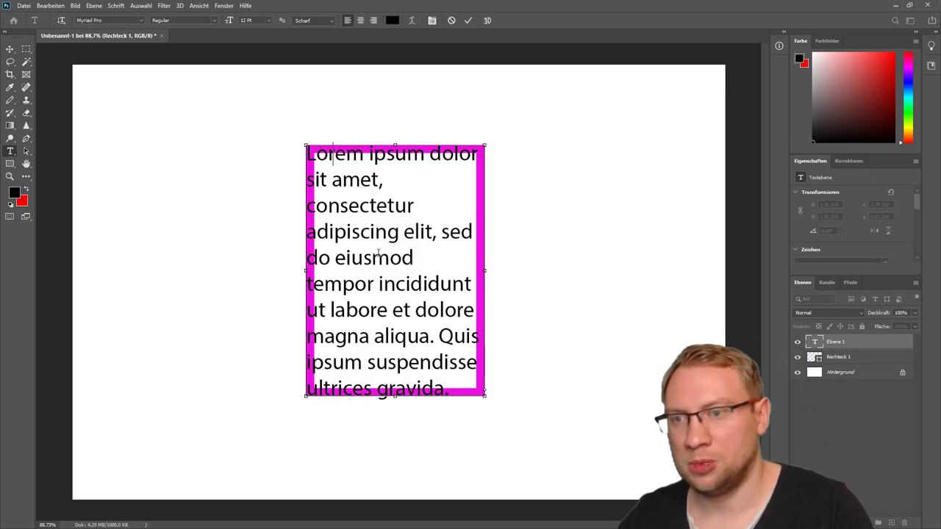
text(1)
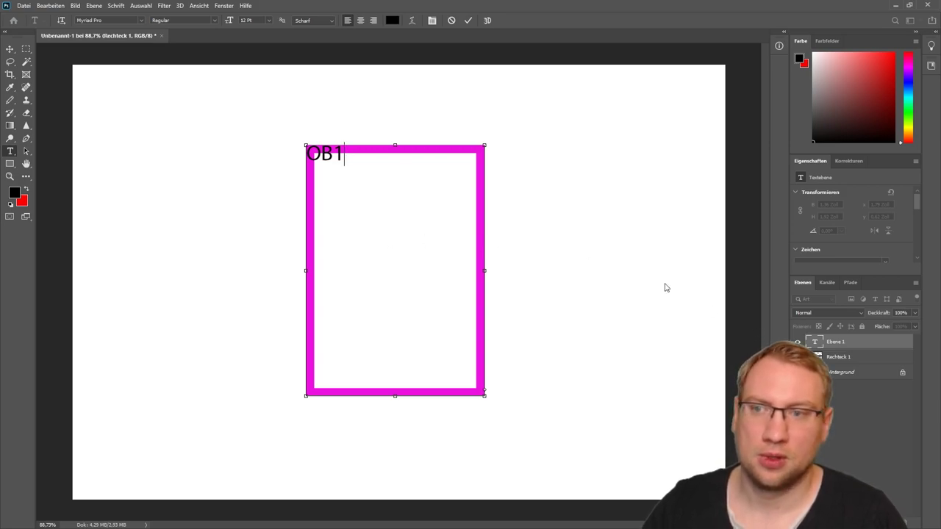
key(Escape)
click(25, 48)
drag(231, 105, 499, 225)
click(9, 48)
drag(324, 157, 394, 238)
mouse_move(634, 196)
mouse_down()
mouse_move(583, 136)
mouse_move(617, 198)
mouse_up()
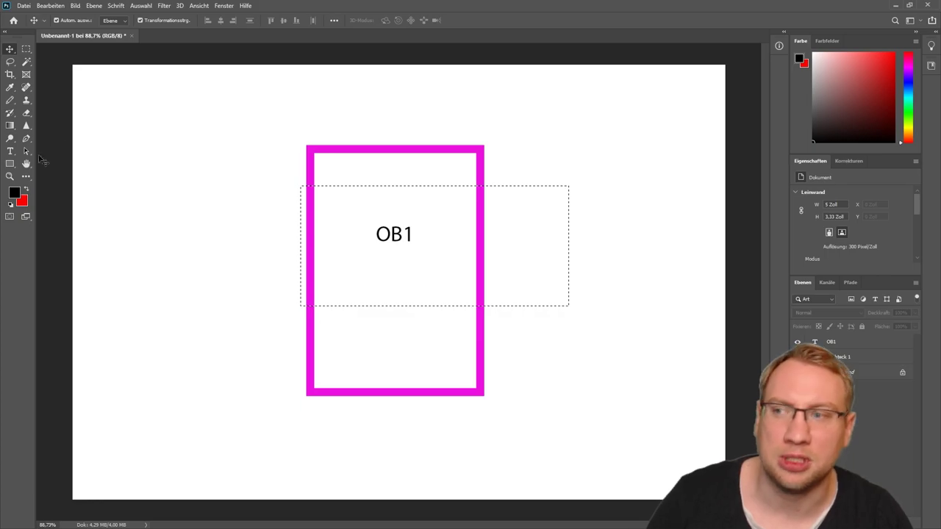
Draw a second rectangle left of the magenta one with a black 18.33 px outline.
click(10, 163)
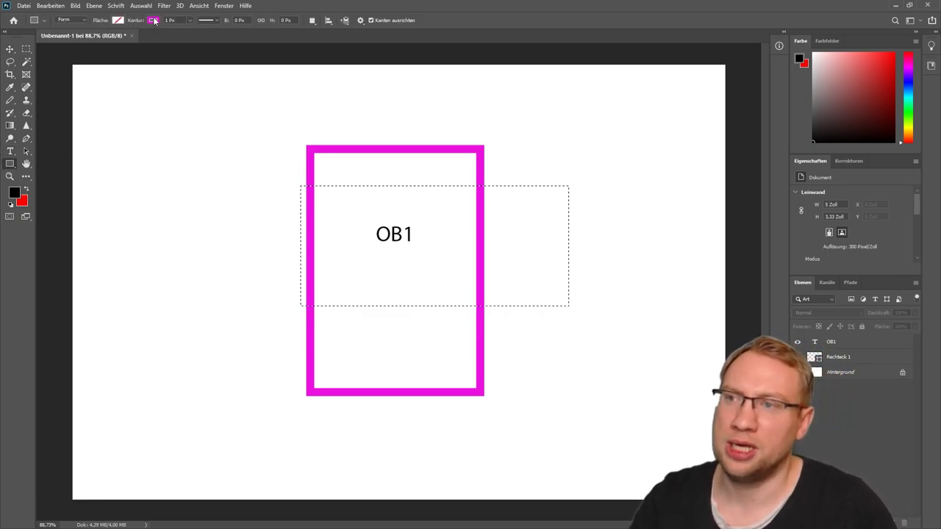
click(153, 21)
click(118, 72)
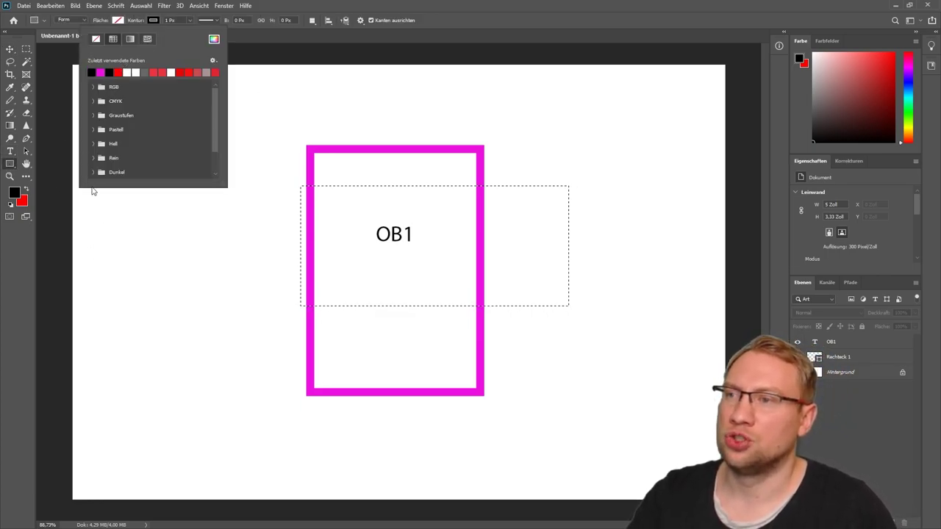
drag(287, 146, 172, 395)
click(190, 21)
drag(192, 33, 193, 34)
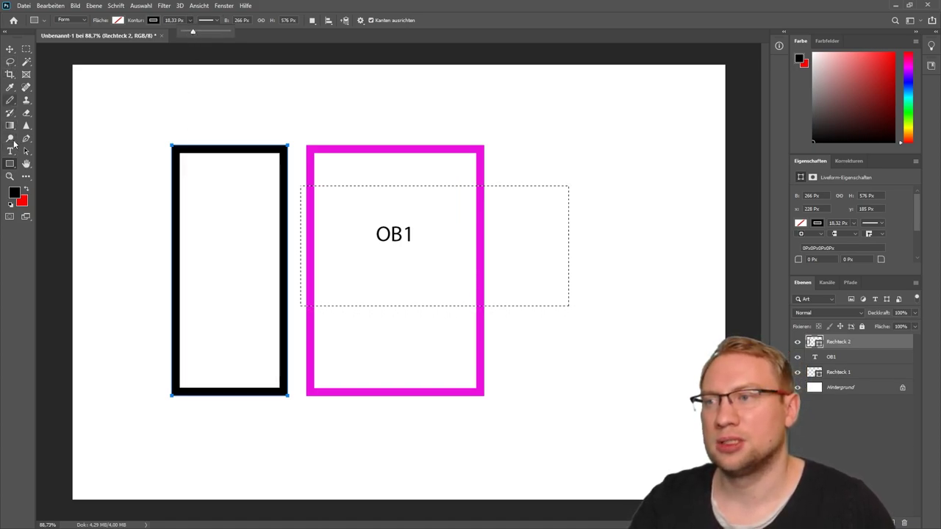
Type PIIT inside the black rectangle and move the label further into the box.
click(10, 151)
click(212, 207)
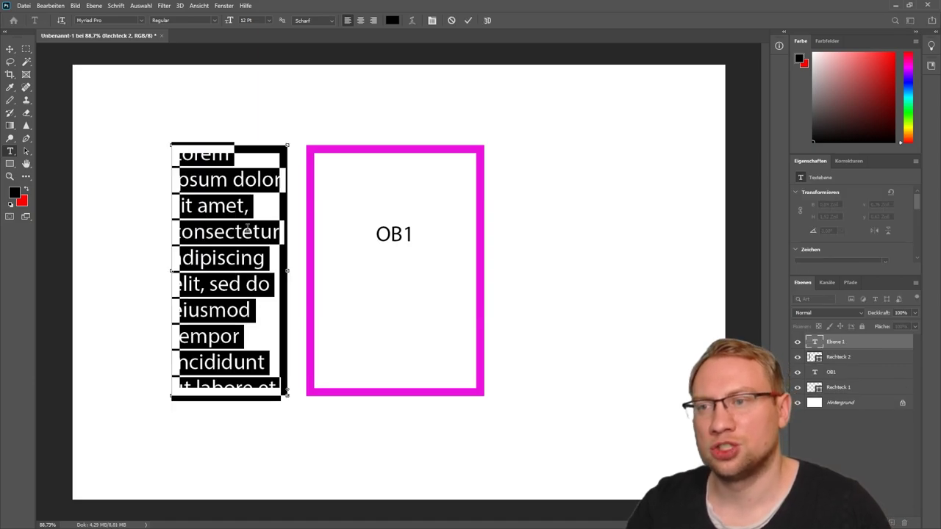
key(BackSpace)
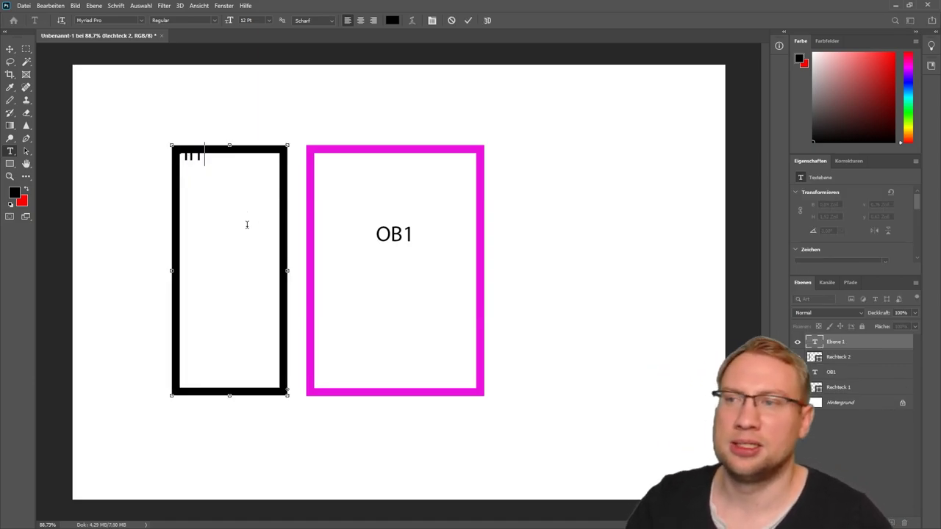
text(PIIT)
key(Escape)
key(v)
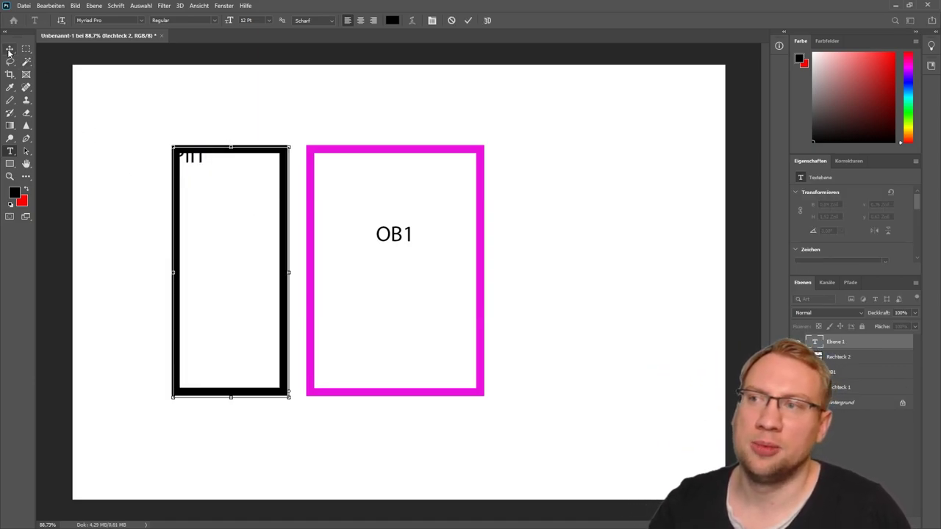
drag(178, 167, 235, 215)
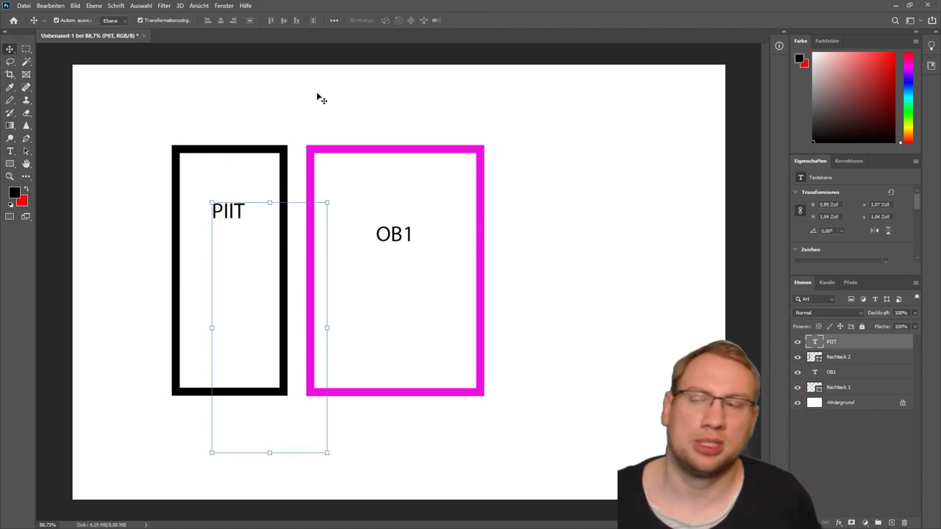
Add the address lines %I0.0, ..., %I324.6 under PIIT and nudge the text block slightly left.
click(256, 228)
click(241, 219)
click(243, 213)
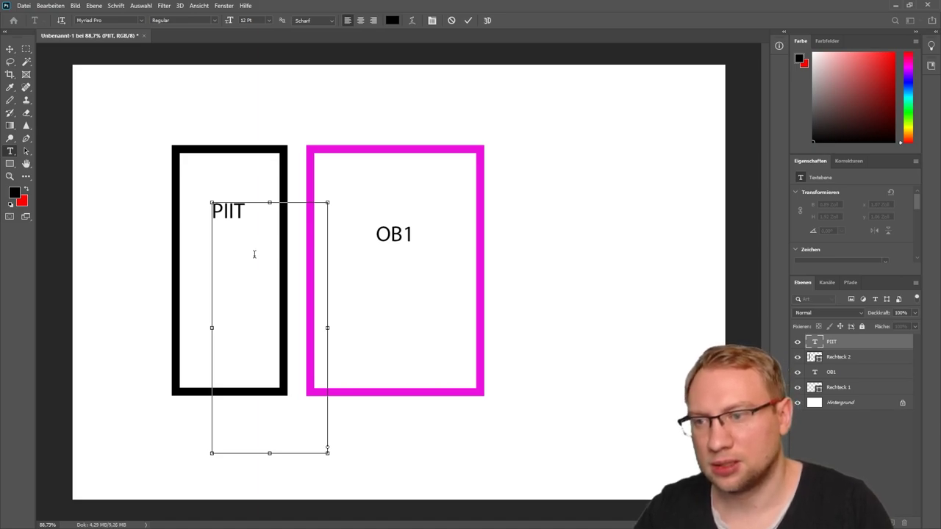
key(Return)
text(I0.0)
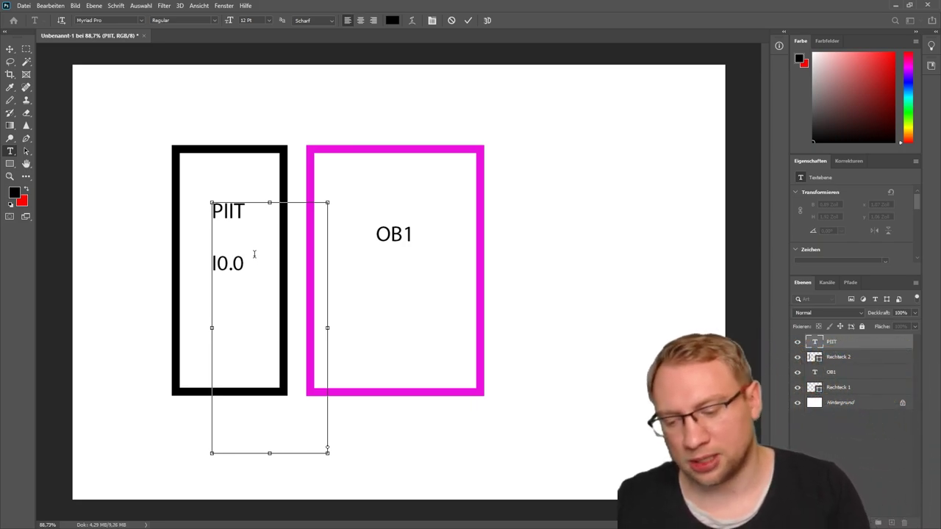
text(%)
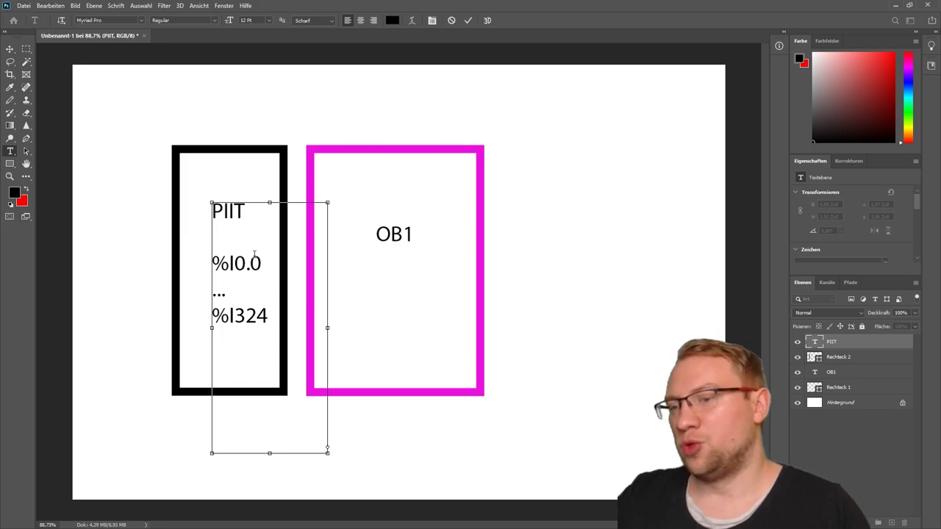
text(.6)
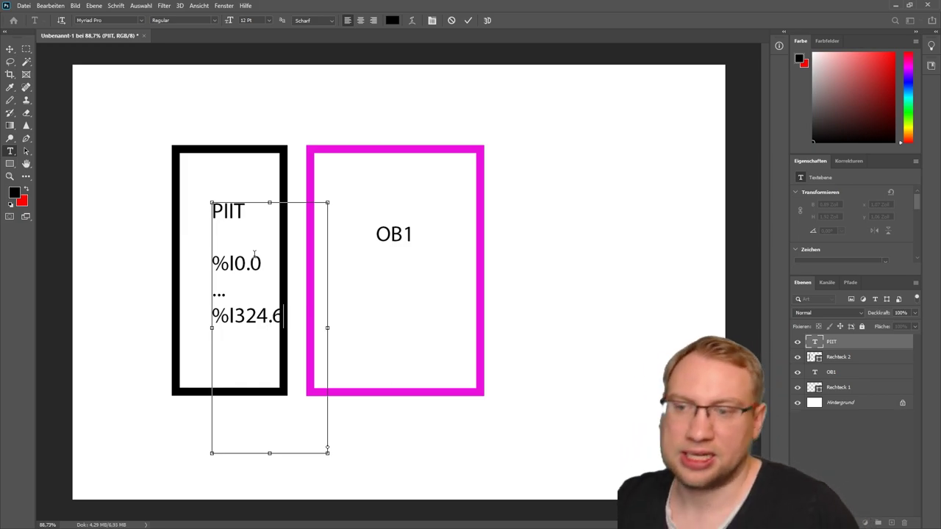
click(10, 48)
drag(250, 218, 234, 218)
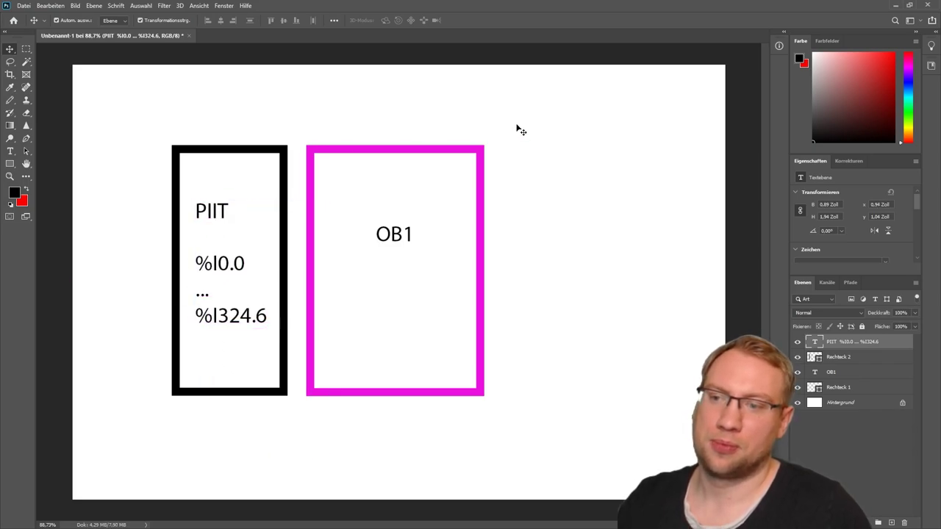
click(520, 130)
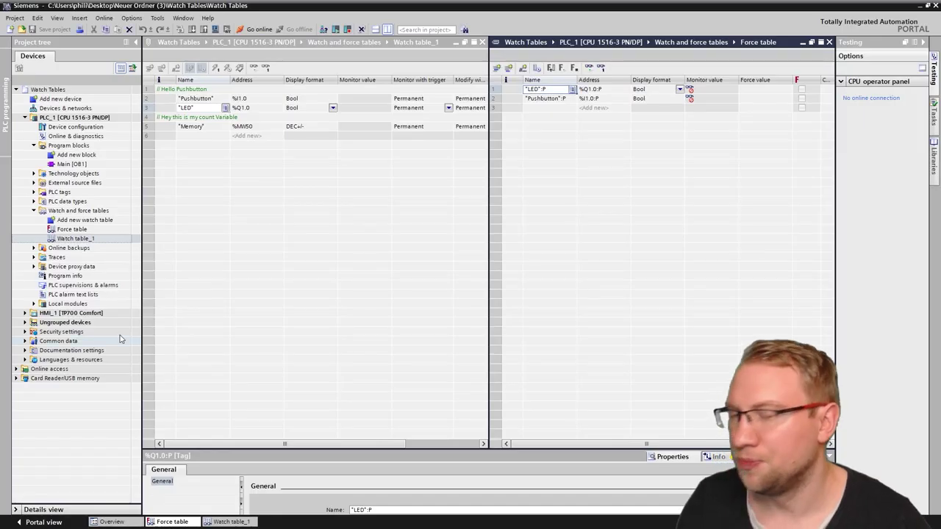
Select the watch table's tag rows, then open Main [OB1] and inspect the Pushbutton %I1.0 operand in Network 1.
click(213, 107)
drag(173, 98, 352, 169)
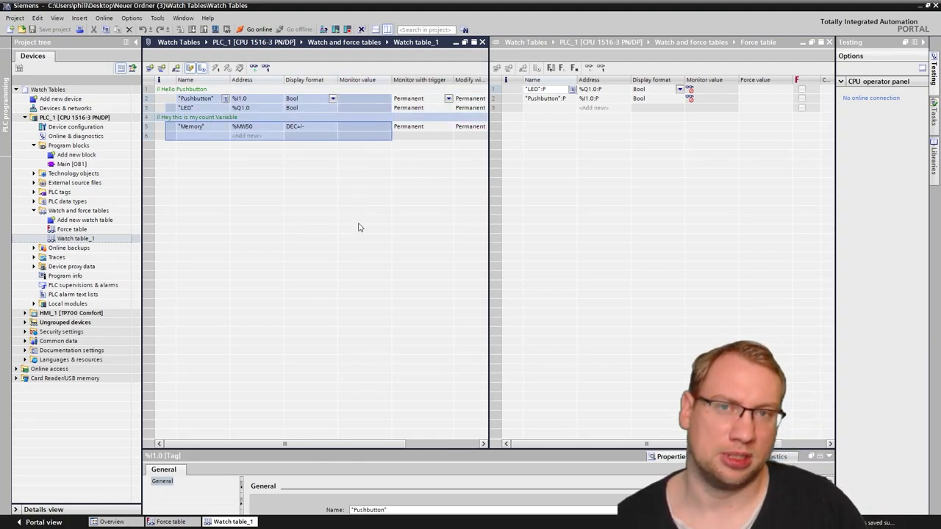
double_click(71, 164)
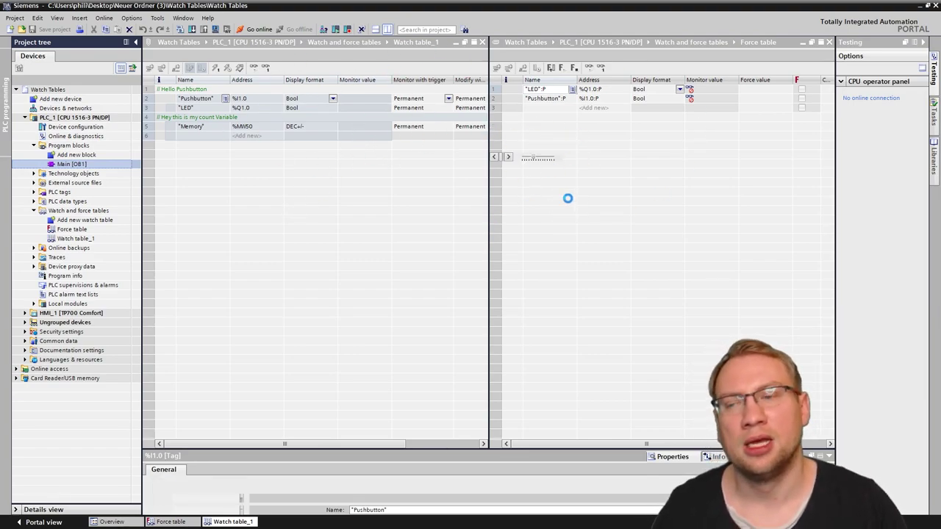
click(536, 175)
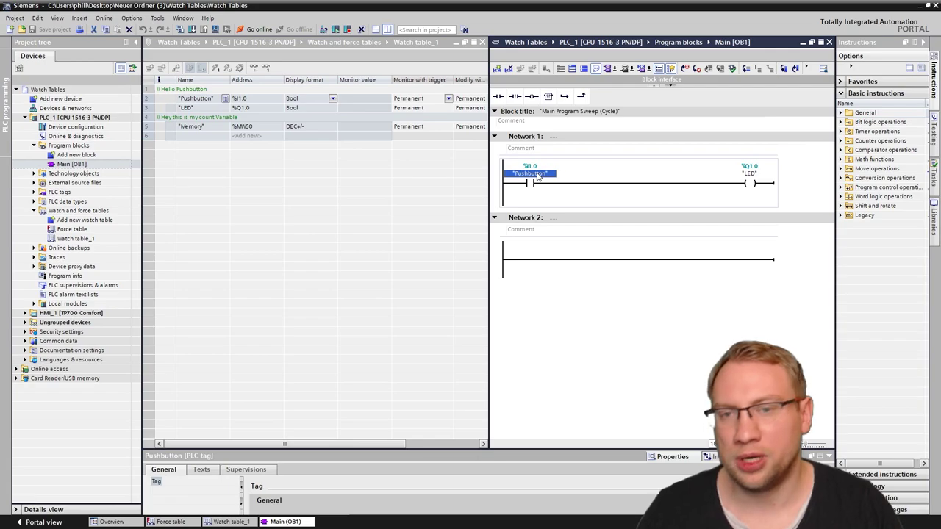
scroll(537, 176, up, 4)
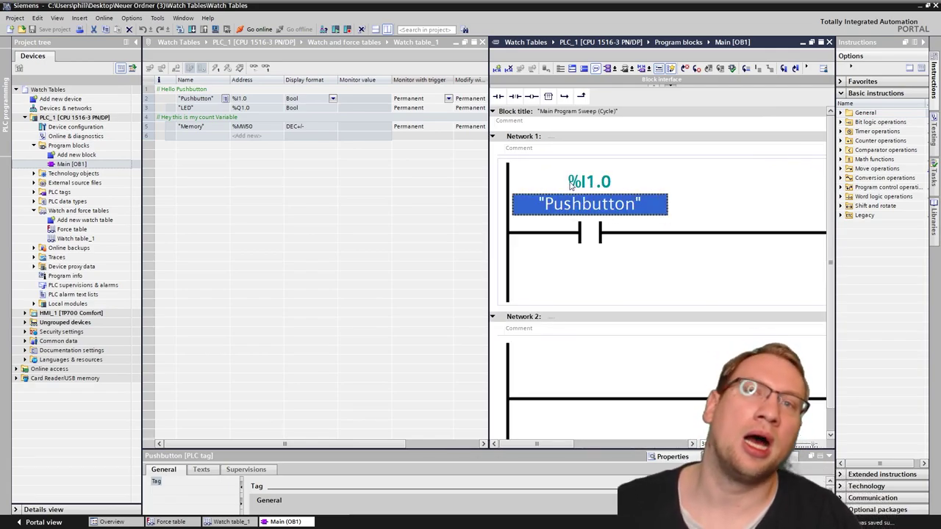
scroll(602, 175, down, 4)
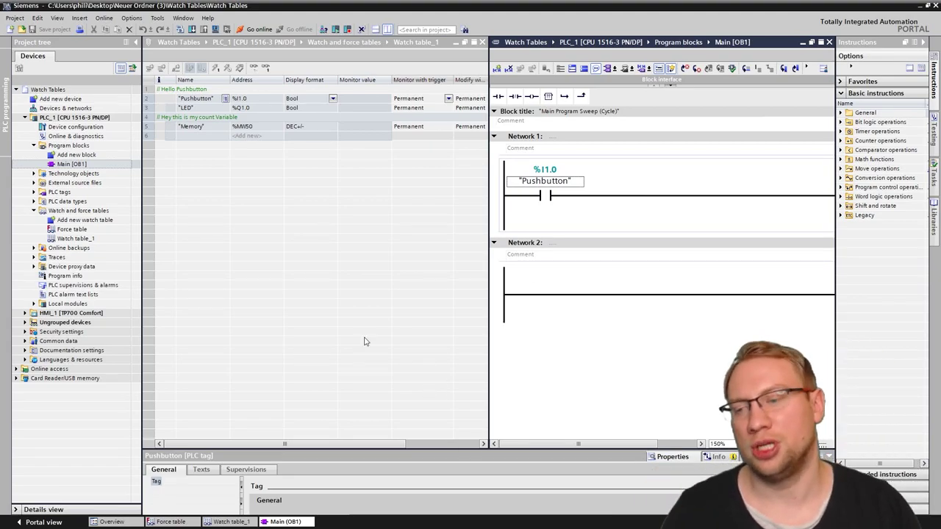
key(alt+Tab)
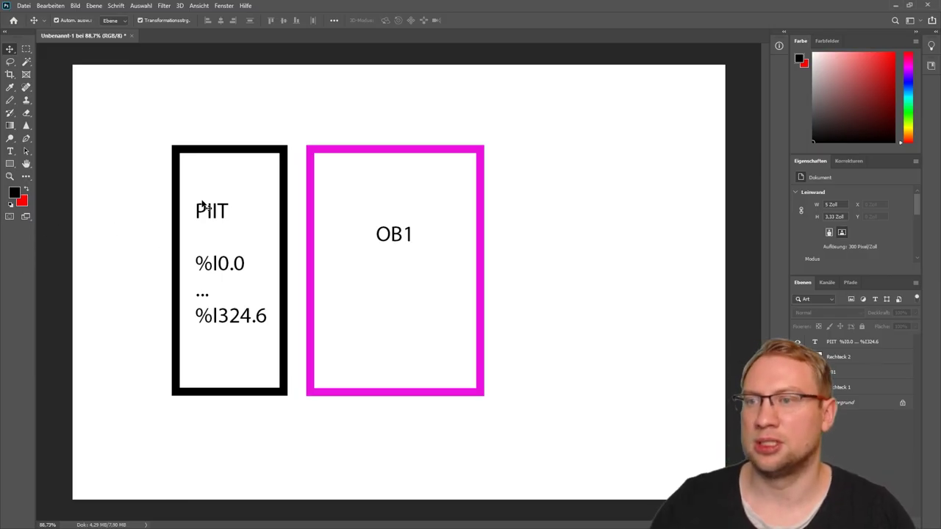
Add a 'Process Image Input Table' line under PIIT and select those caption words.
double_click(237, 213)
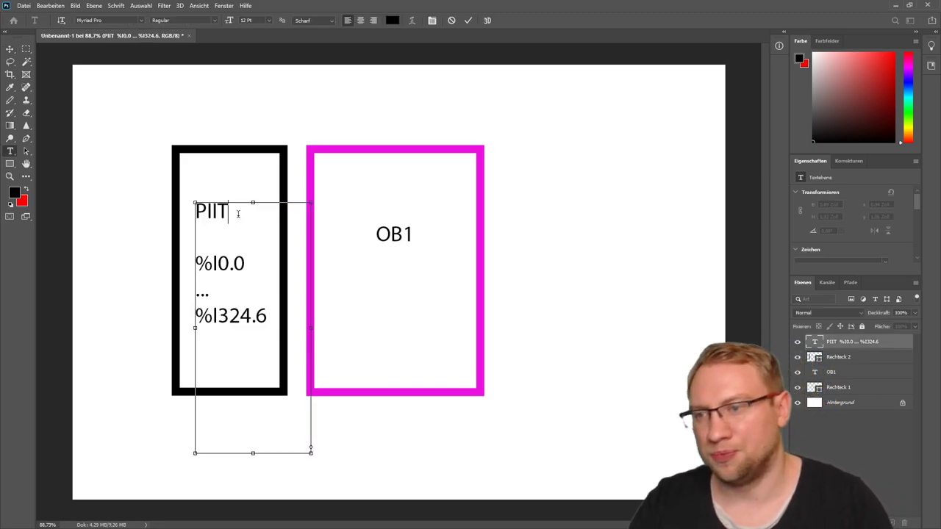
key(Return)
text(Proce ss Image)
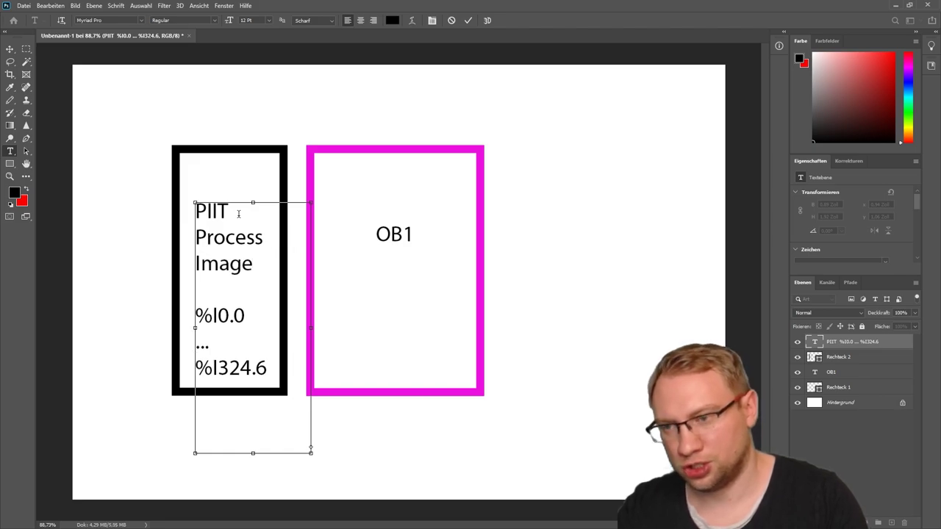
text( Input)
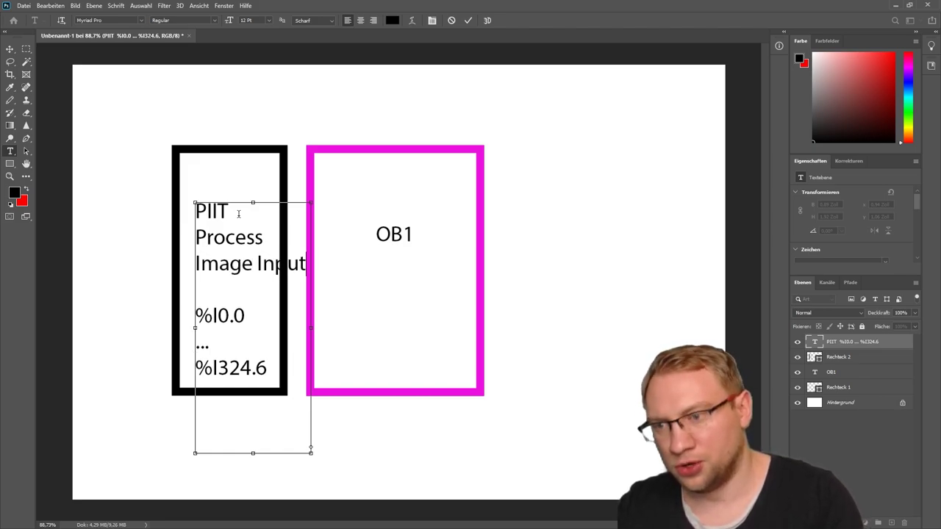
text( Table)
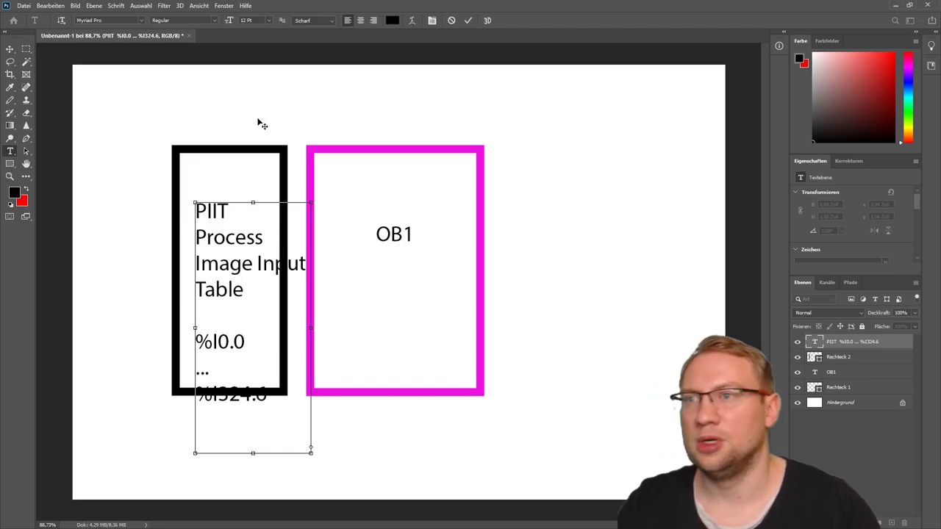
drag(216, 306, 195, 210)
click(239, 303)
drag(239, 303, 210, 243)
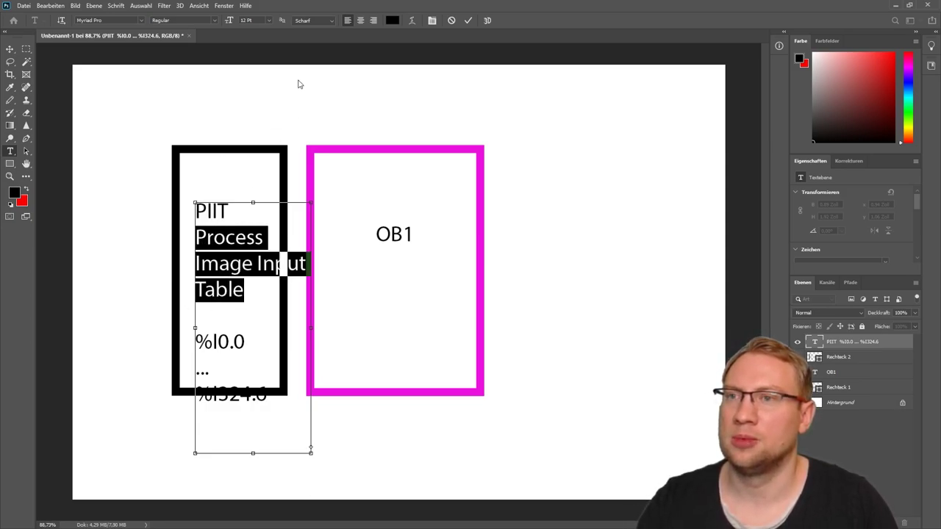
Set the caption to 9 pt and move the text block up and left in the black box.
click(268, 21)
click(254, 67)
click(269, 20)
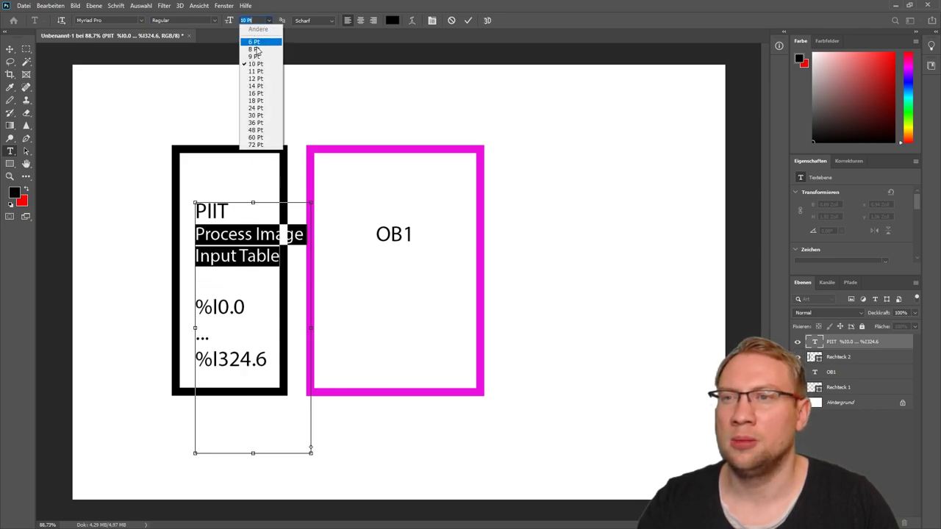
click(254, 57)
click(249, 233)
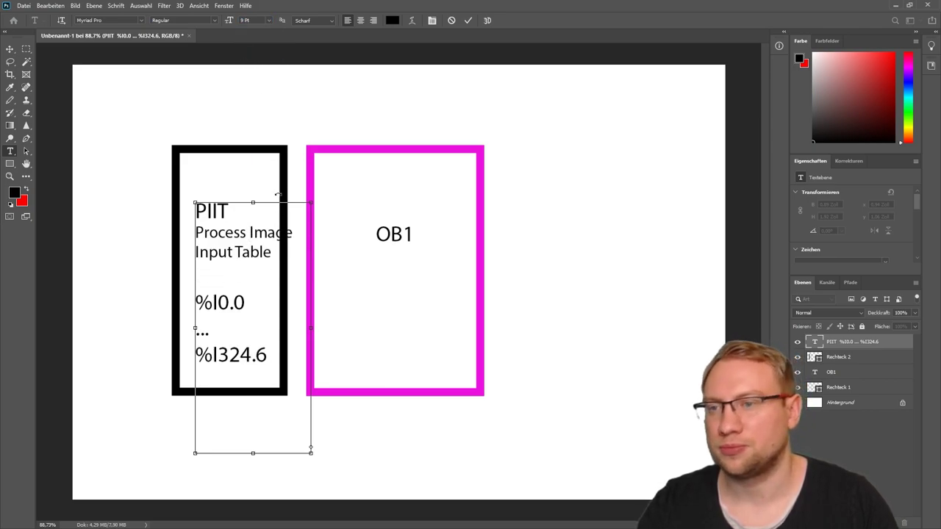
click(16, 50)
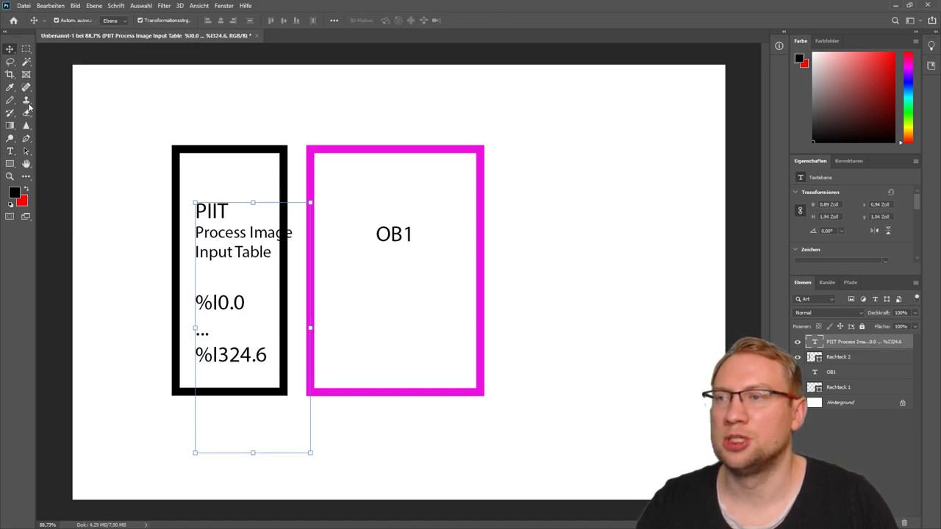
drag(213, 255, 205, 224)
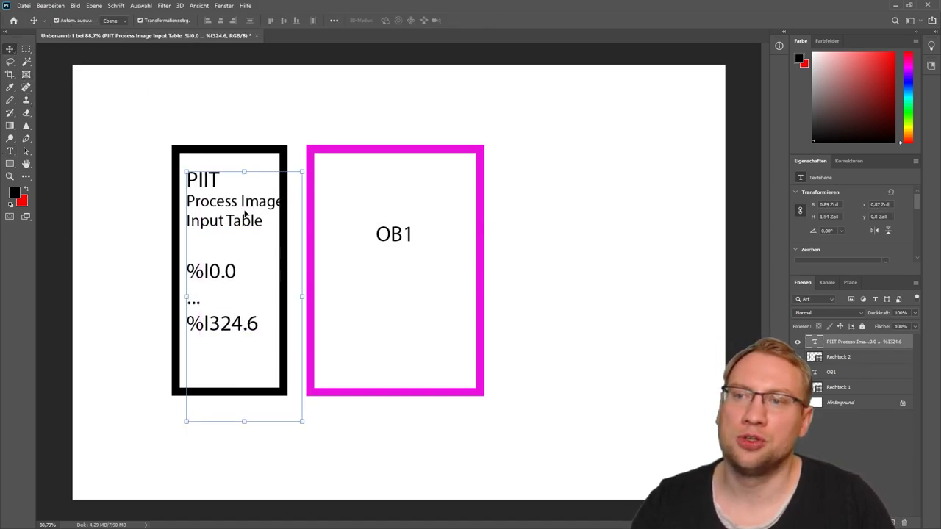
click(516, 134)
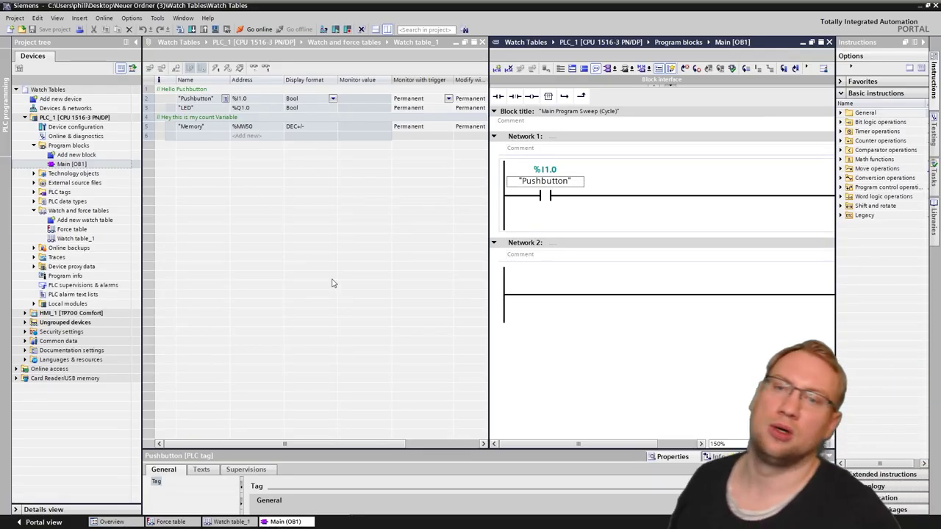
Bring the Watch table_1 editor into focus beside the Main [OB1] block.
click(335, 127)
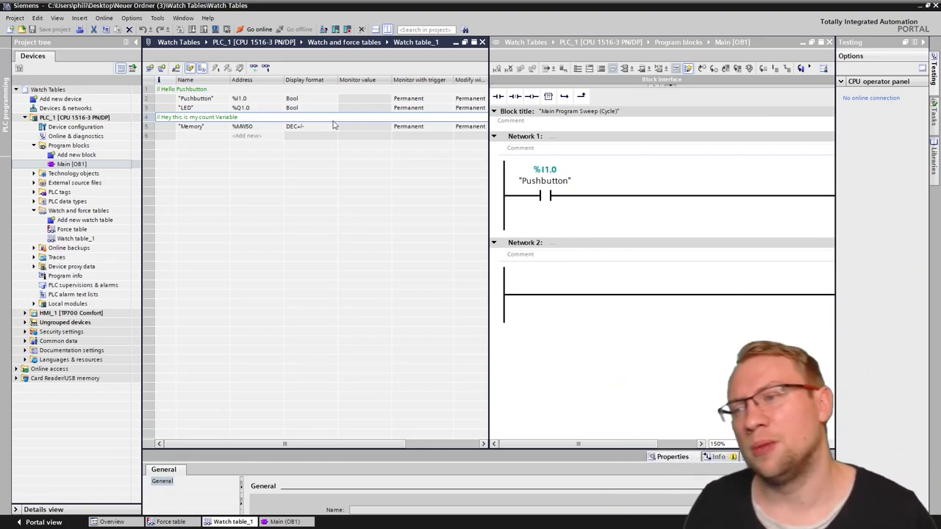
Add Watch table_2 and Watch table_3, then select Watch table_1 in the project tree.
double_click(77, 220)
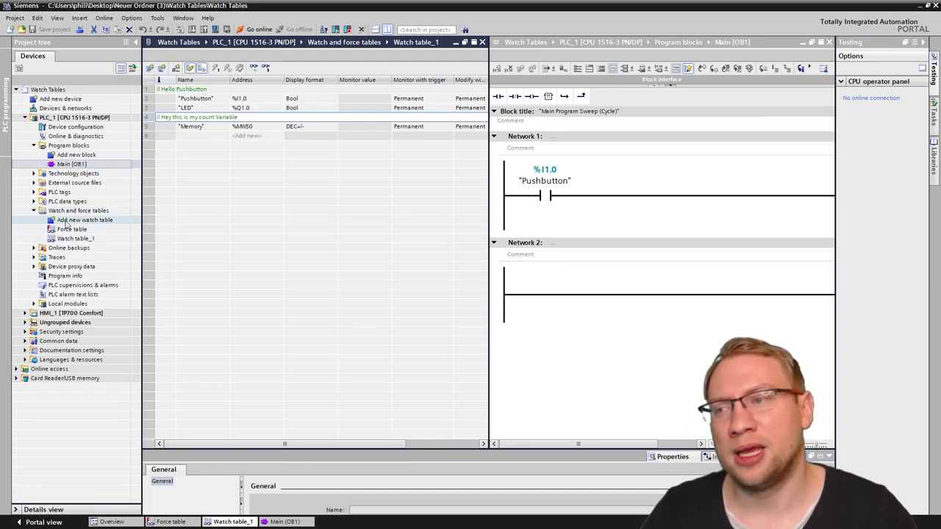
double_click(77, 220)
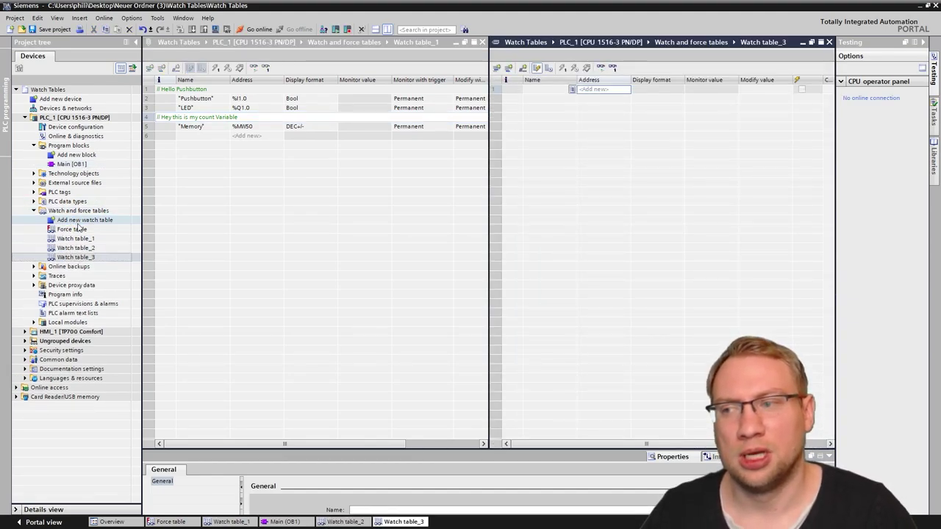
click(80, 239)
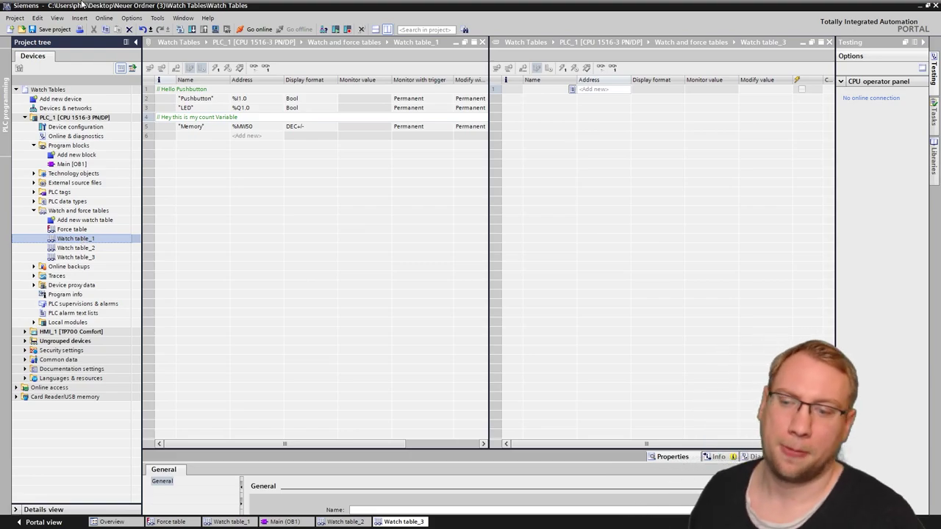
Minimize TIA Portal, select the box layers, try shifting them right, then undo the move.
click(919, 7)
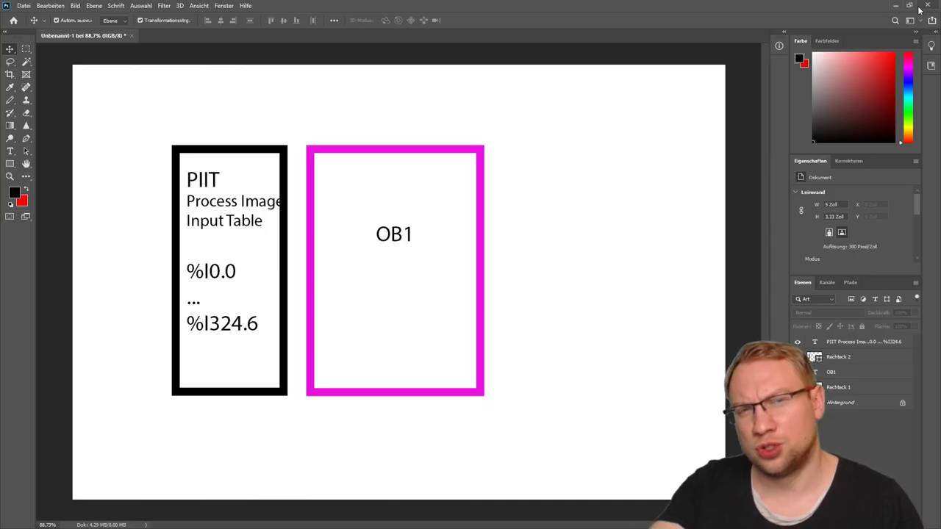
key(m)
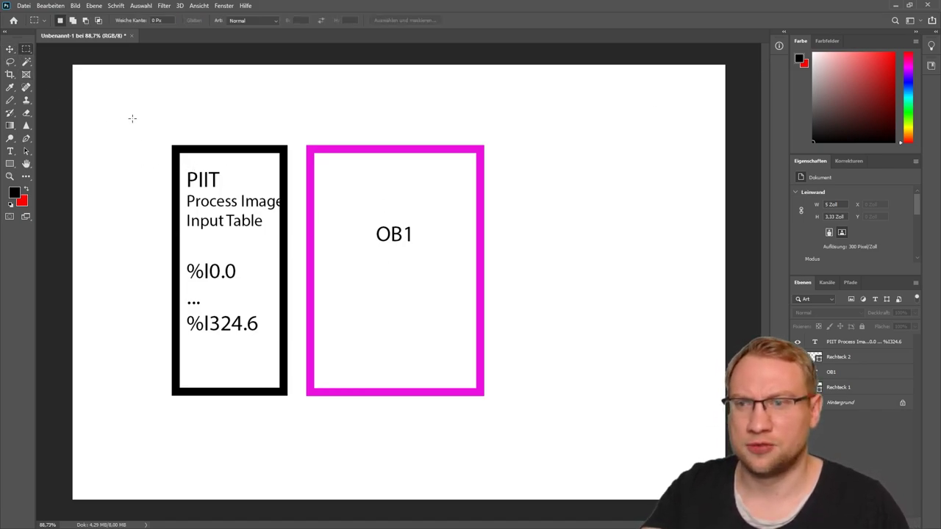
click(842, 357)
shift+click(848, 372)
shift+click(851, 394)
drag(614, 119, 74, 481)
key(v)
key(shift+Right)
key(shift+Right)
key(shift+Right)
drag(344, 150, 389, 146)
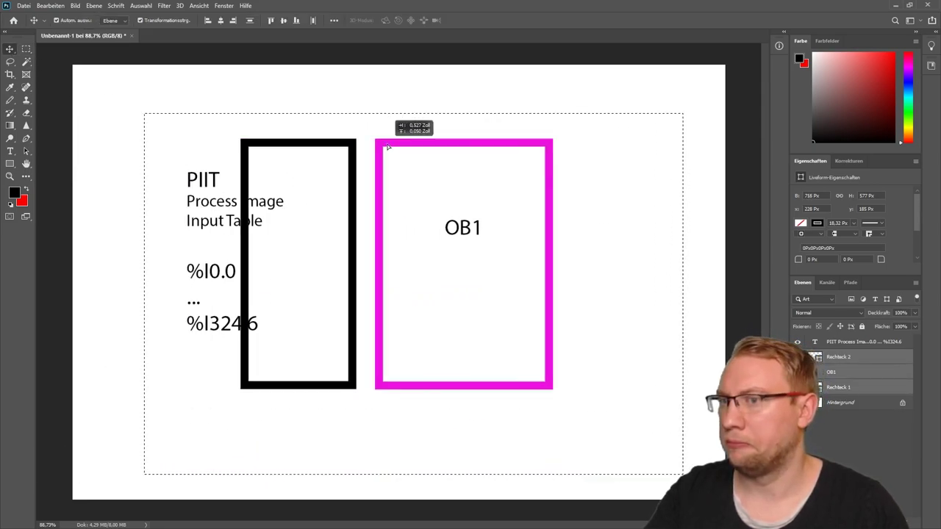
key(ctrl+z)
key(ctrl+z)
key(ctrl+z)
key(ctrl+z)
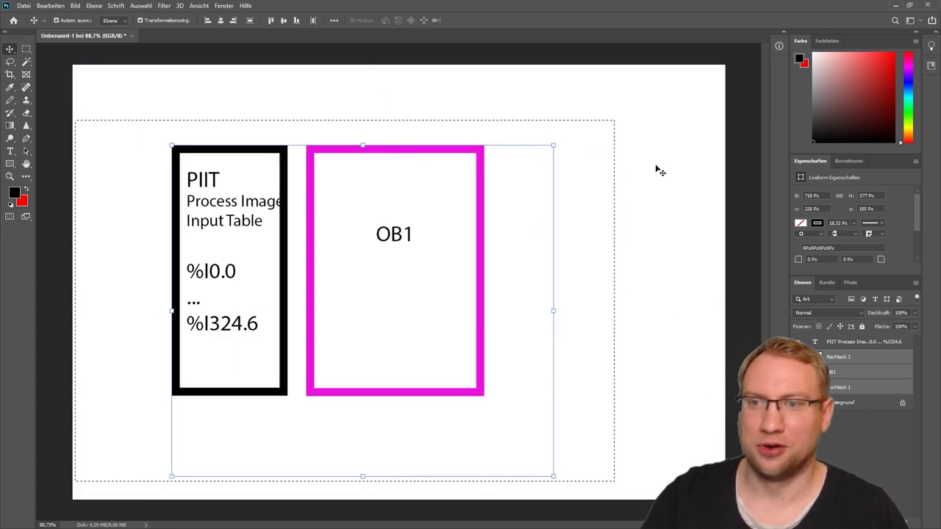
click(602, 169)
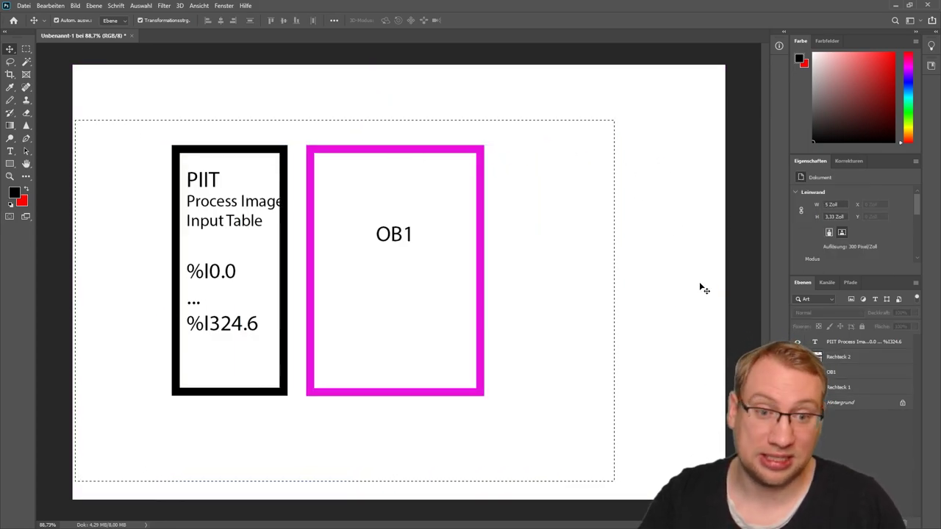
Select the PIIT, Rechteck 2 and Rechteck 1 layers and move both boxes about 99 px right.
click(860, 342)
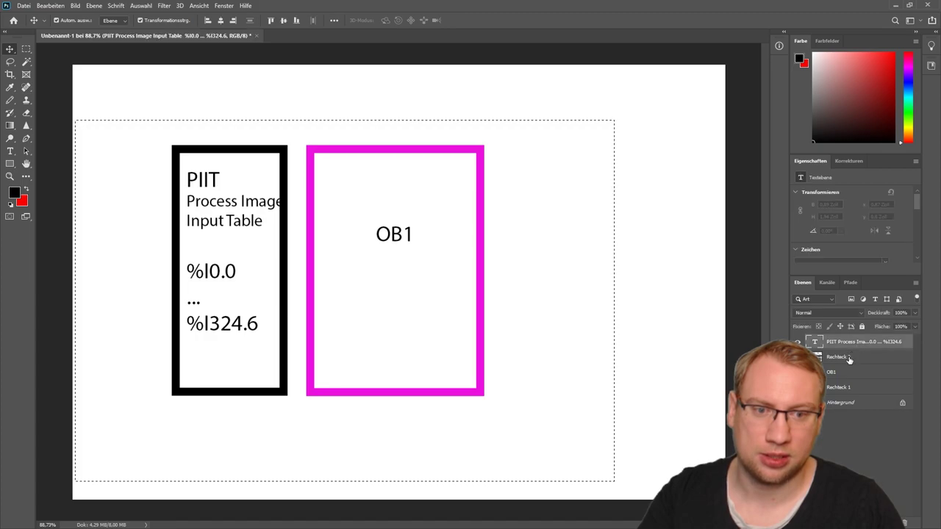
shift+click(838, 357)
shift+click(837, 387)
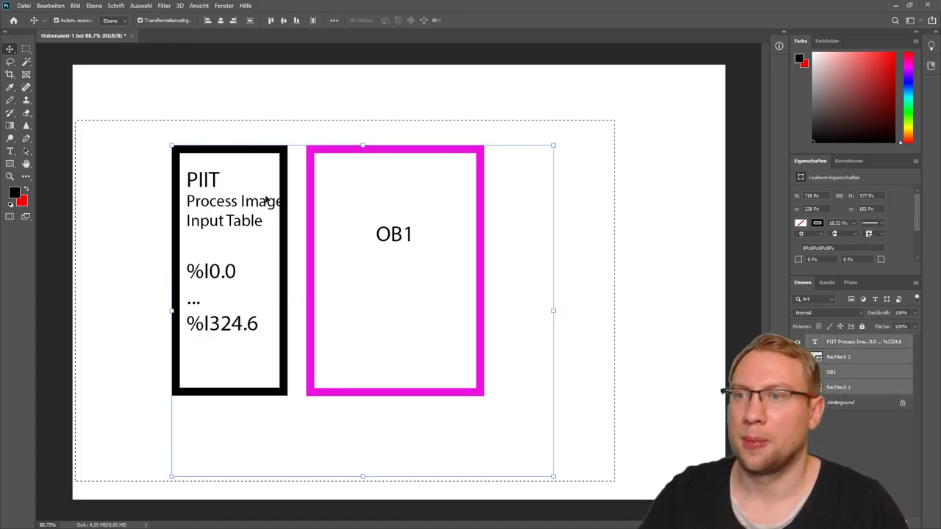
key(m)
click(684, 95)
drag(685, 95, 44, 477)
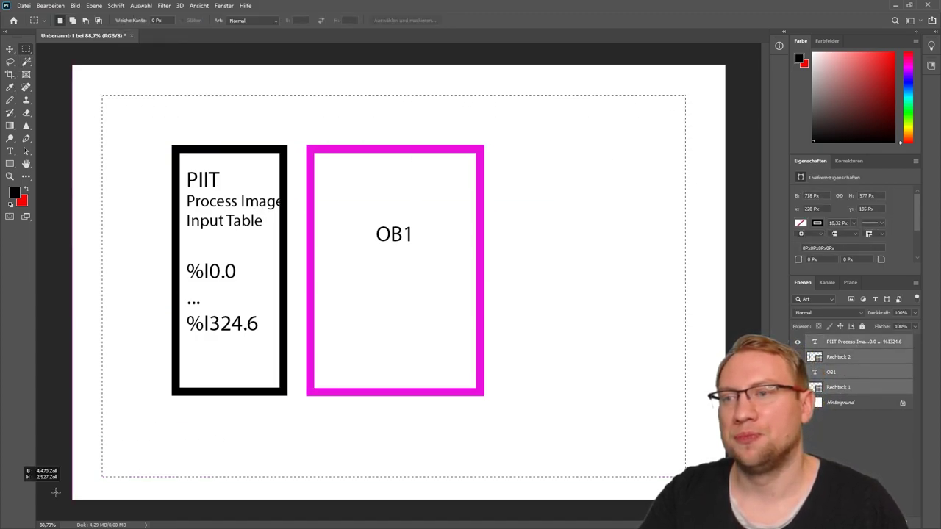
click(9, 50)
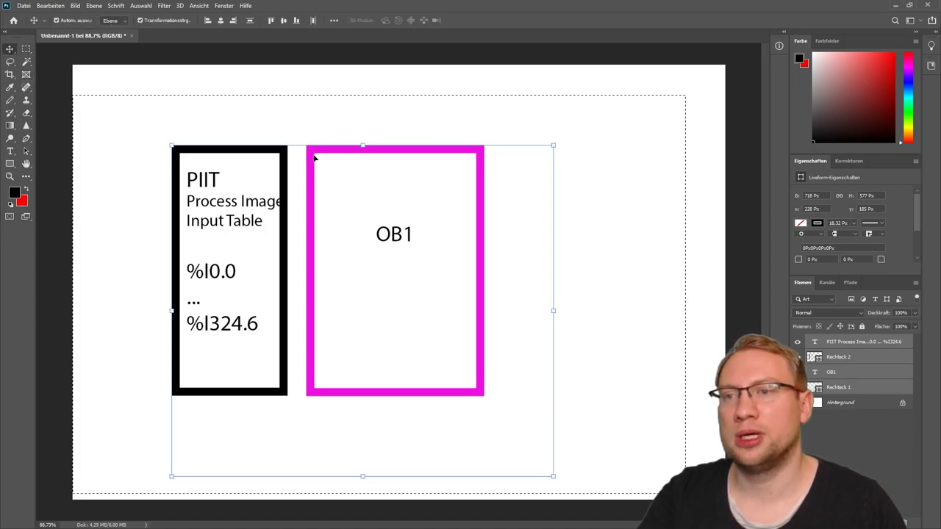
drag(330, 153, 402, 153)
click(478, 85)
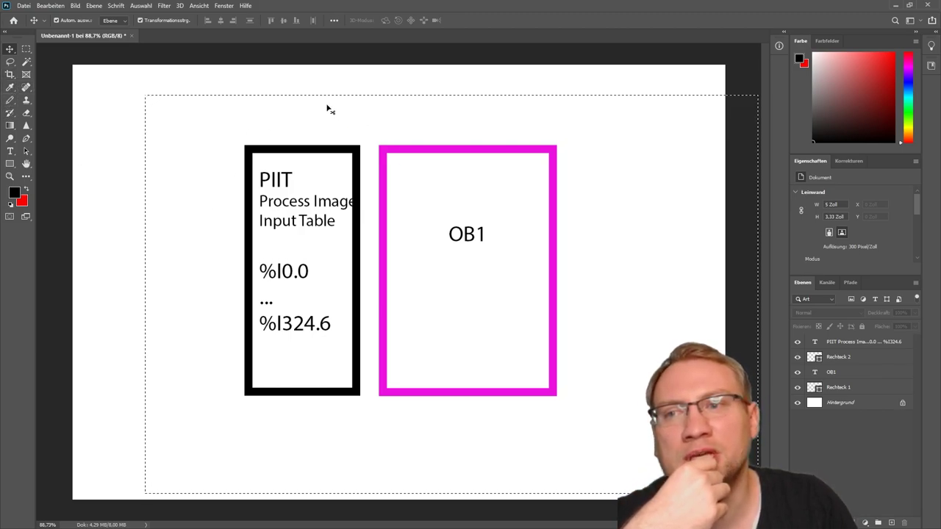
Select the PIIT, Rechteck and background layers and attempt moving them, dismissing the locked-layer errors.
click(384, 111)
key(Return)
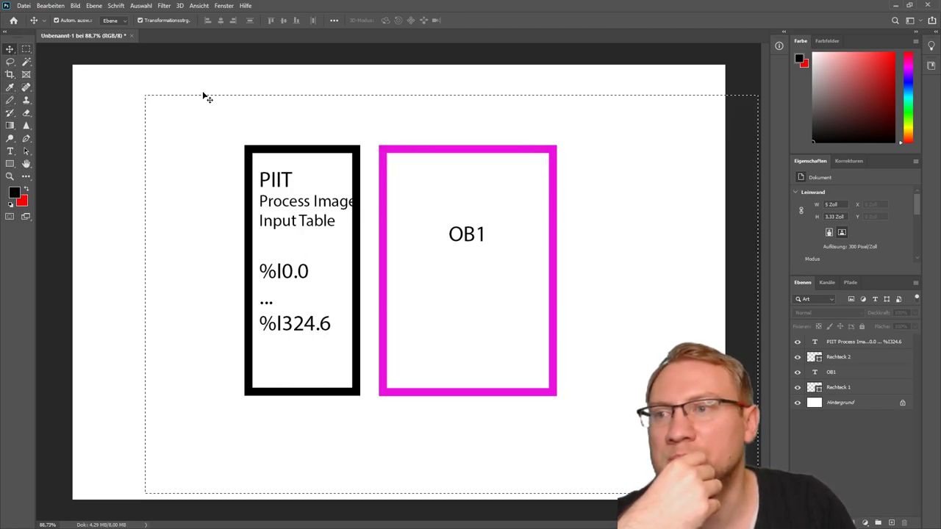
click(286, 122)
key(Return)
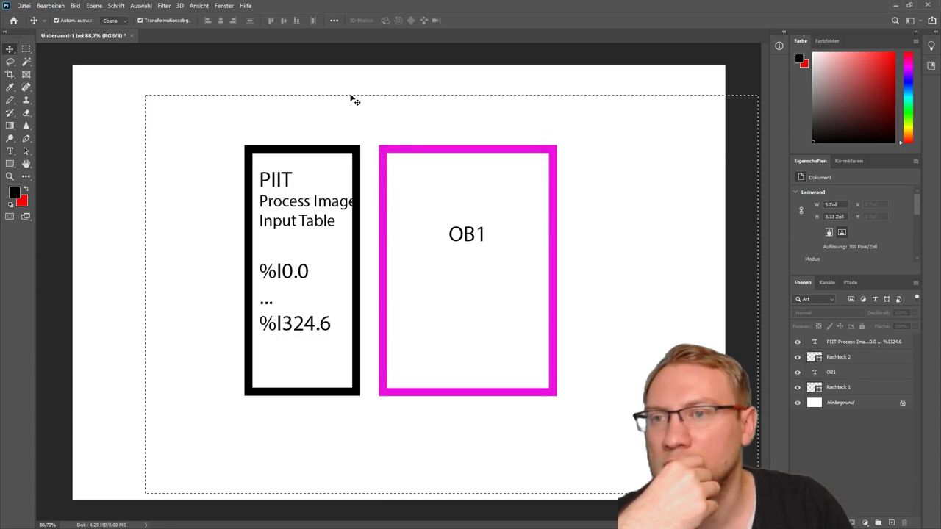
click(145, 474)
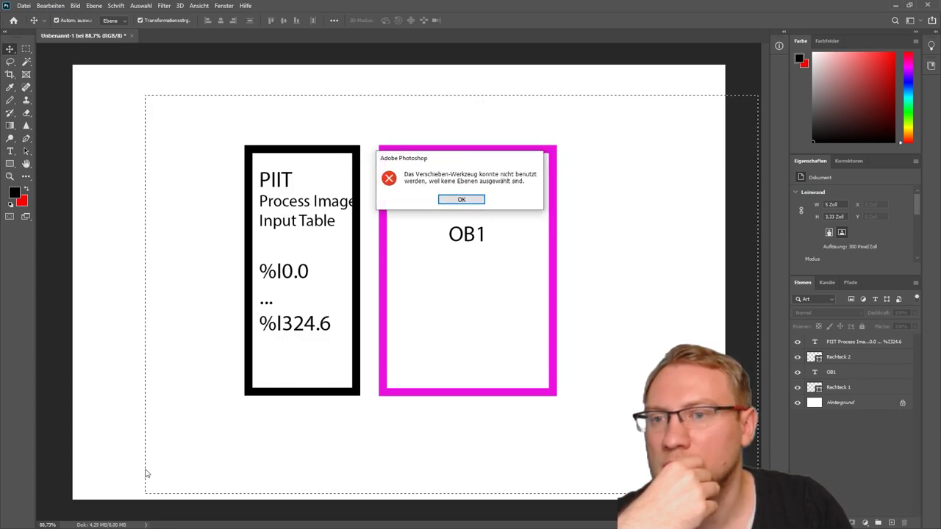
click(460, 199)
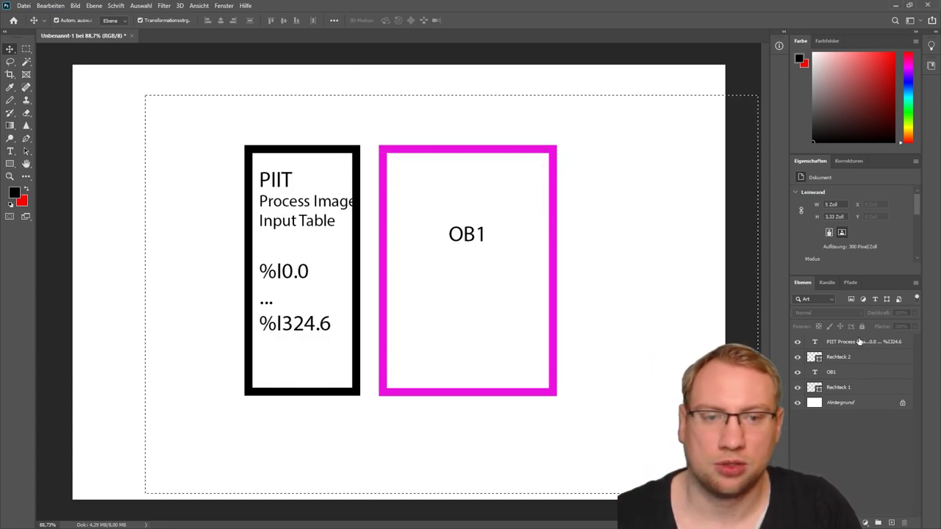
click(858, 342)
shift+click(850, 359)
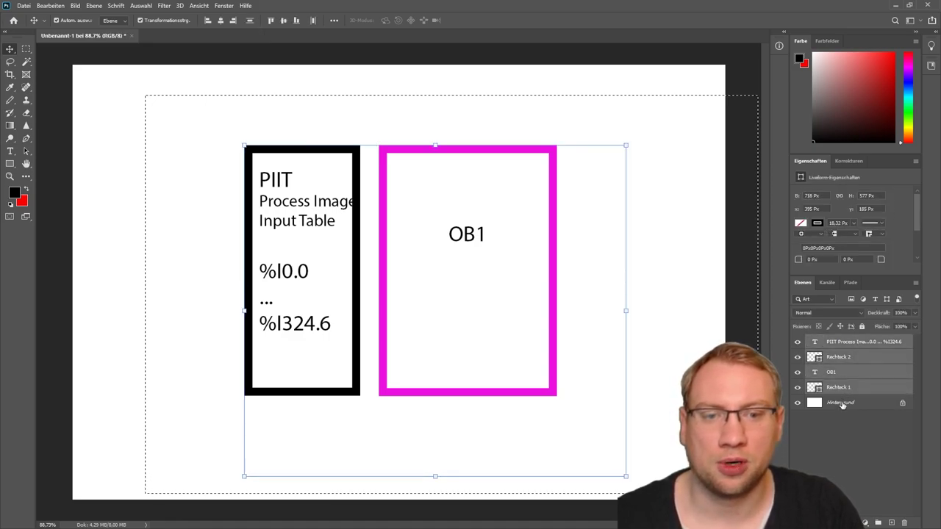
shift+click(842, 387)
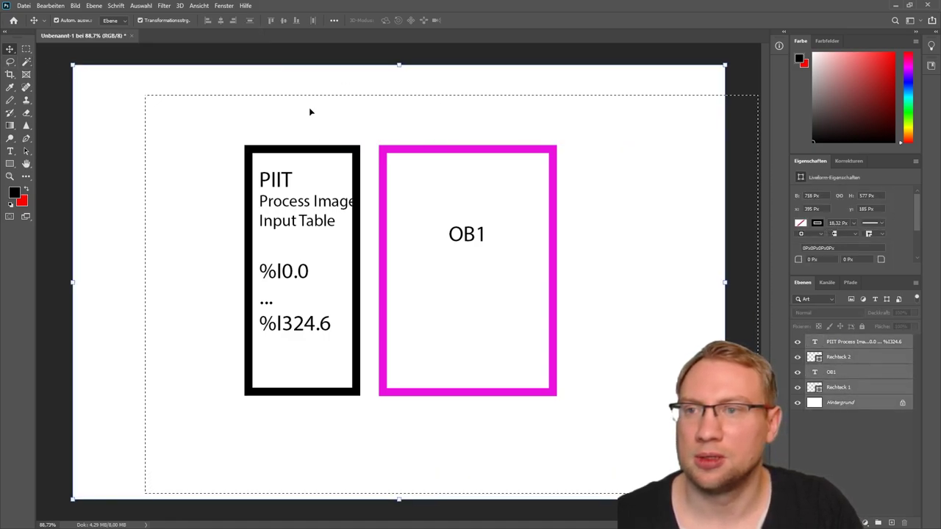
drag(312, 106, 489, 116)
click(458, 199)
Draw a marquee snugly around both boxes, clear the locked-background error, and pick the Brush tool.
click(26, 49)
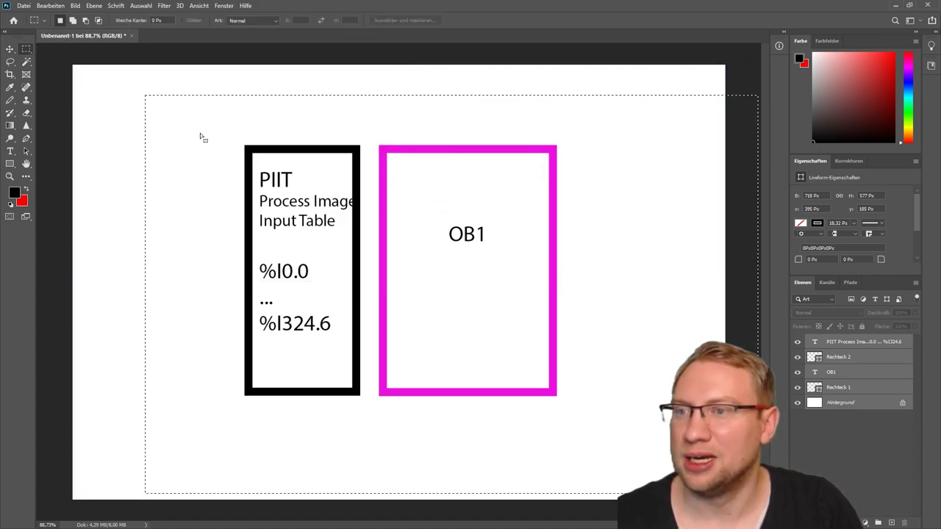
drag(629, 344, 633, 401)
drag(662, 441, 168, 112)
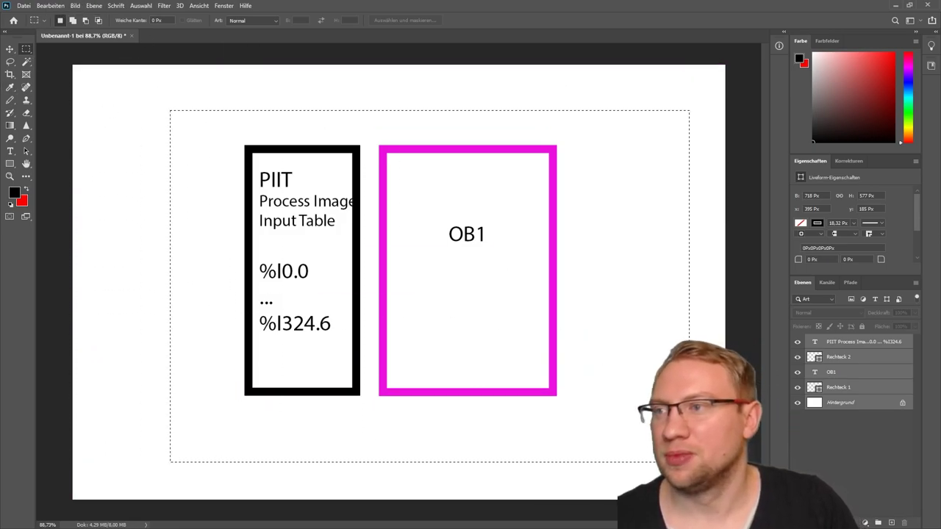
key(v)
drag(362, 125, 485, 122)
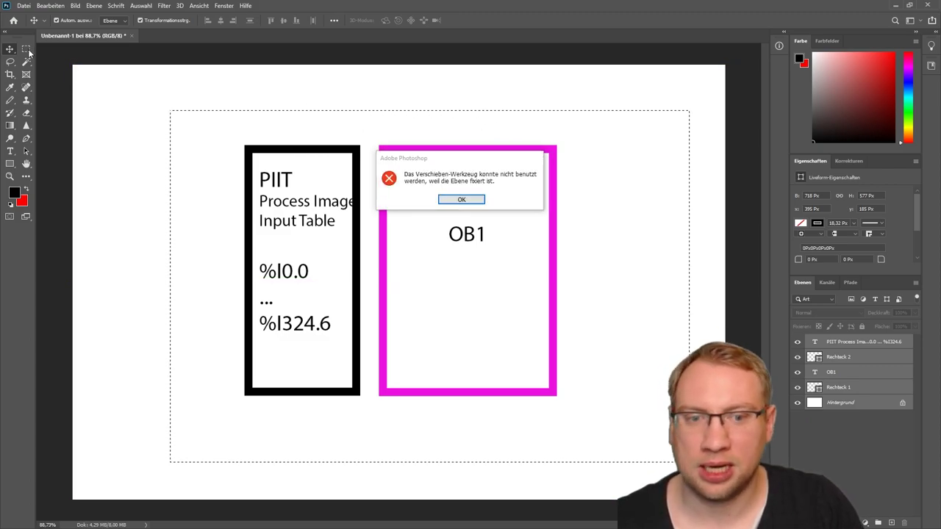
click(459, 201)
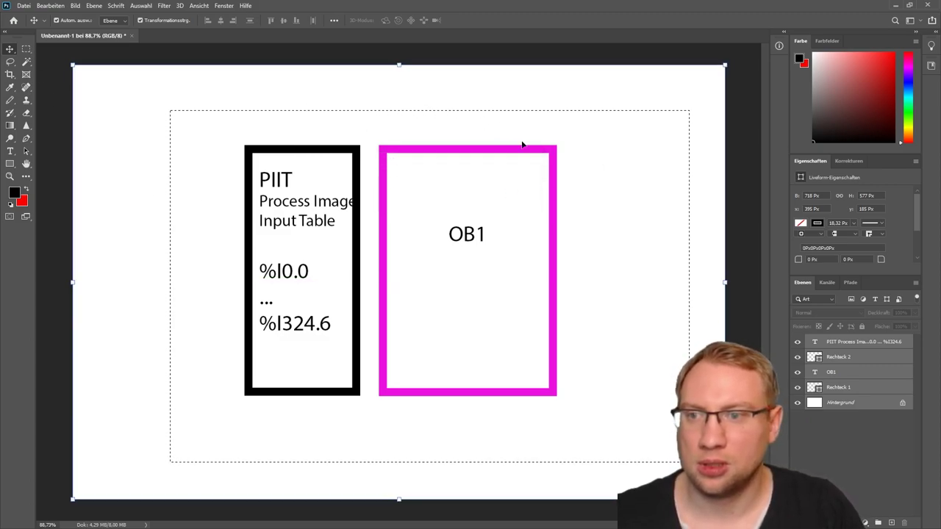
click(153, 130)
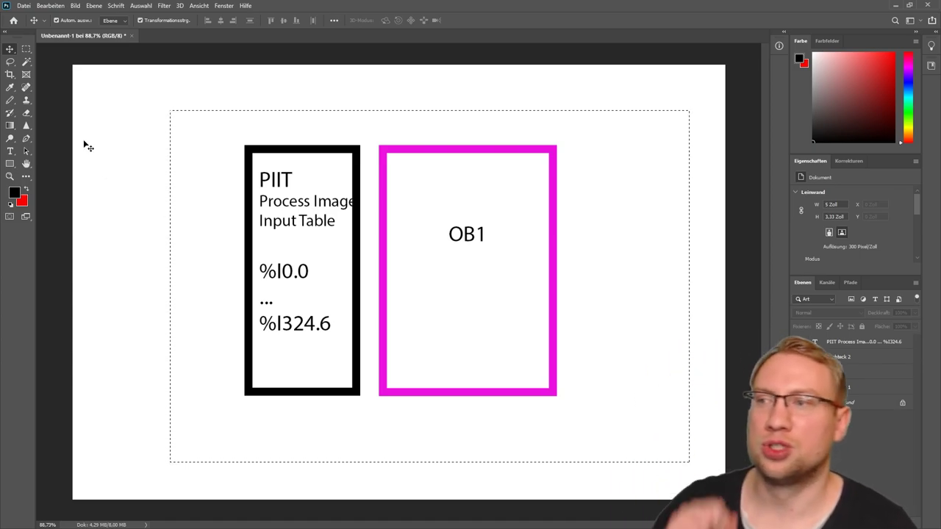
click(10, 100)
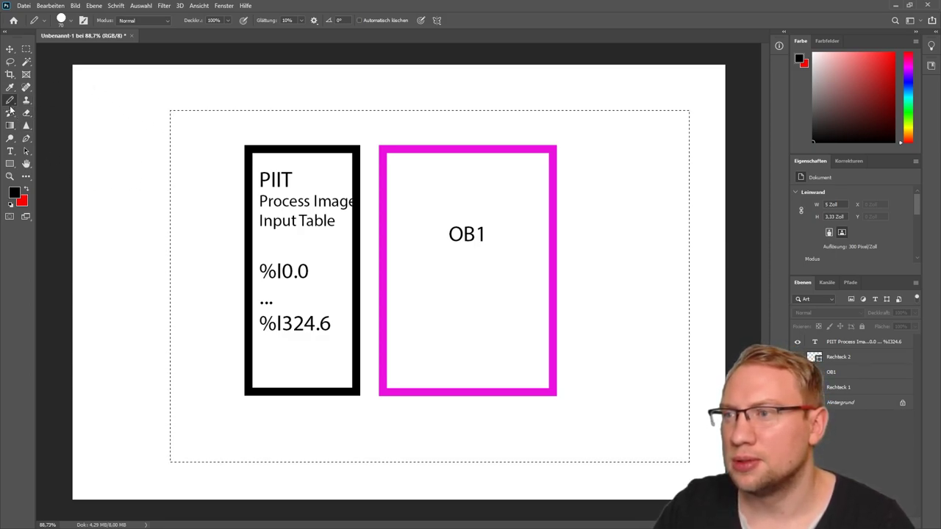
Create a new empty layer and shrink the brush to a small size for handwriting.
click(140, 130)
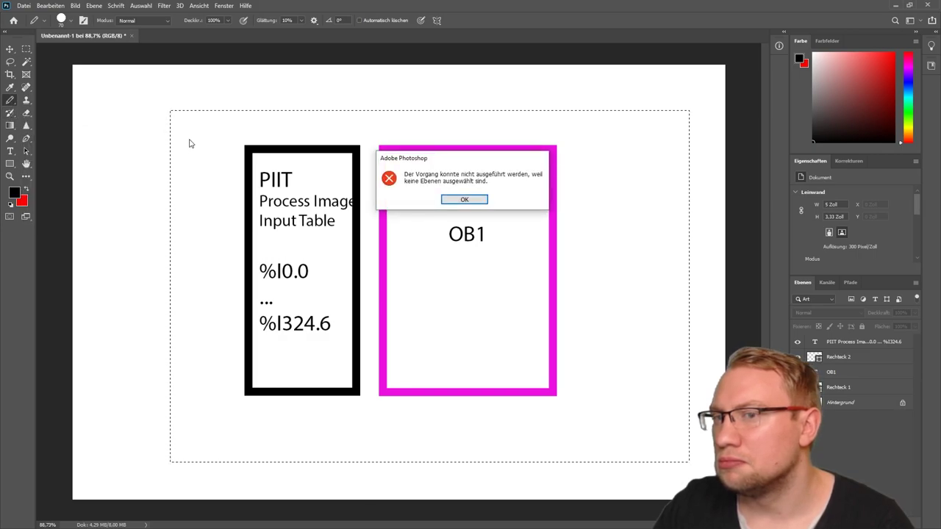
click(464, 199)
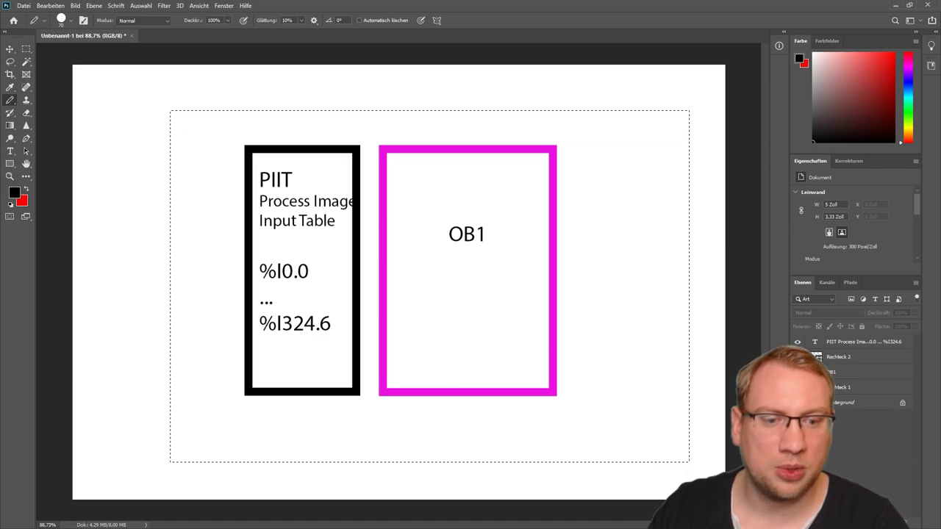
click(892, 519)
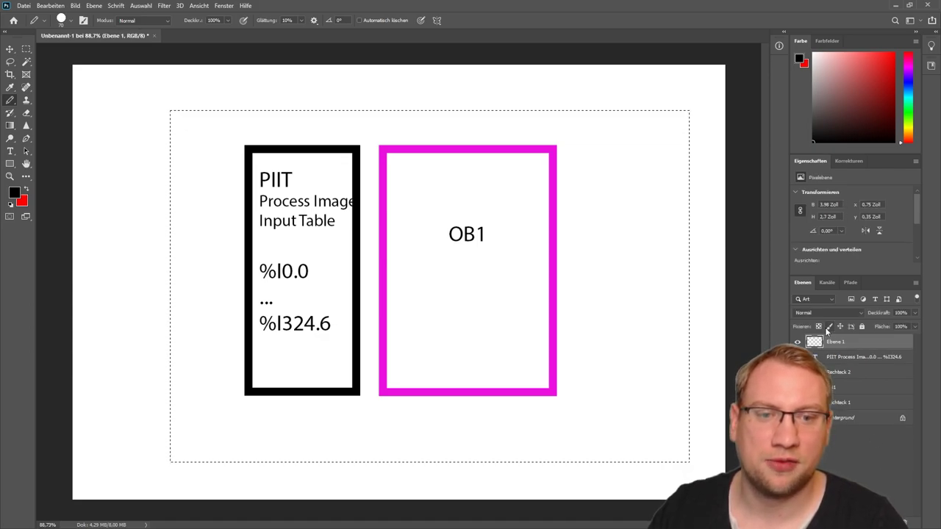
right_click(126, 159)
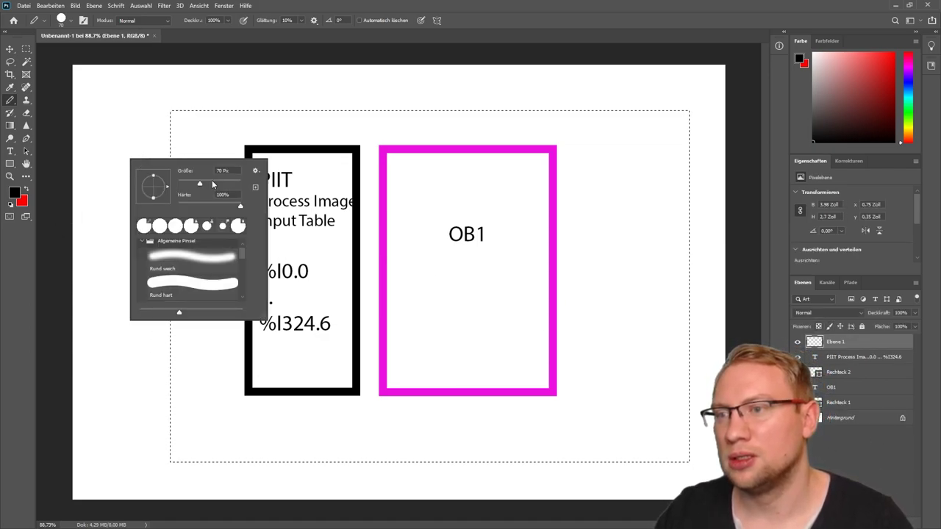
drag(186, 185, 181, 185)
key(Return)
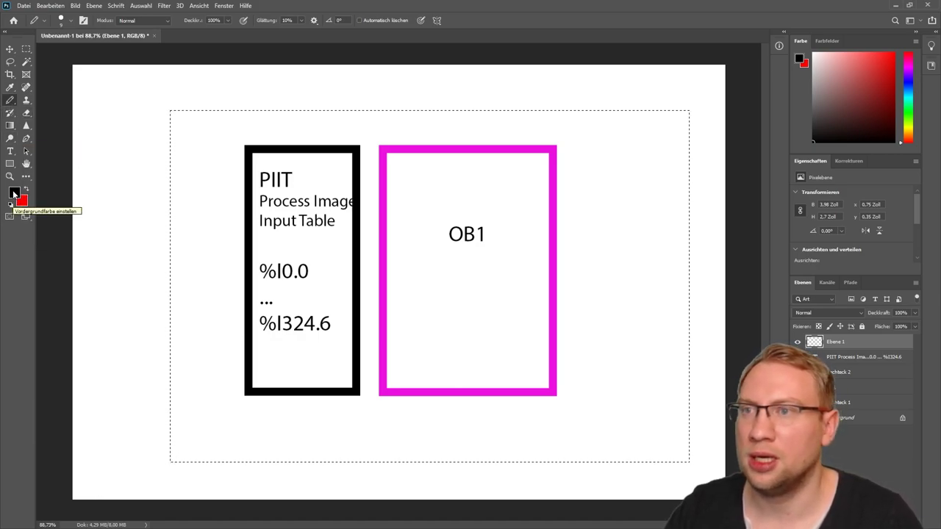
right_click(122, 139)
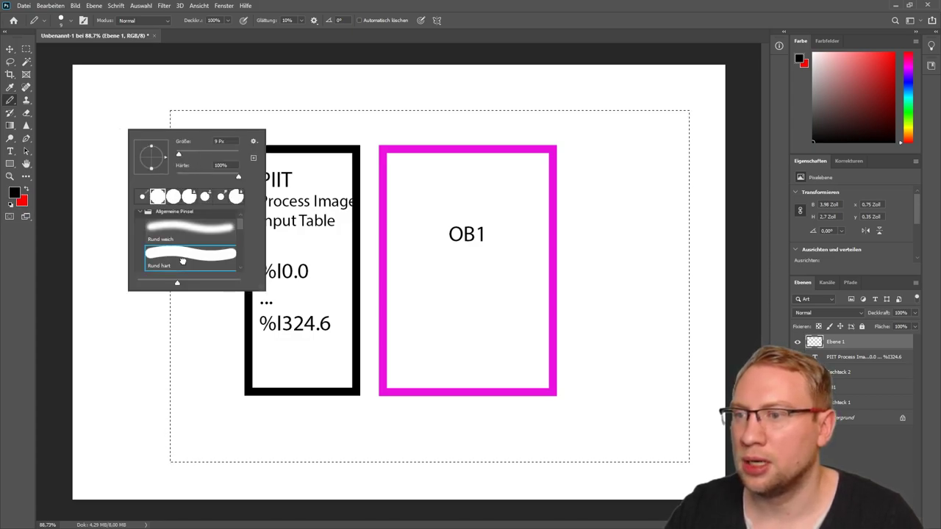
key(Escape)
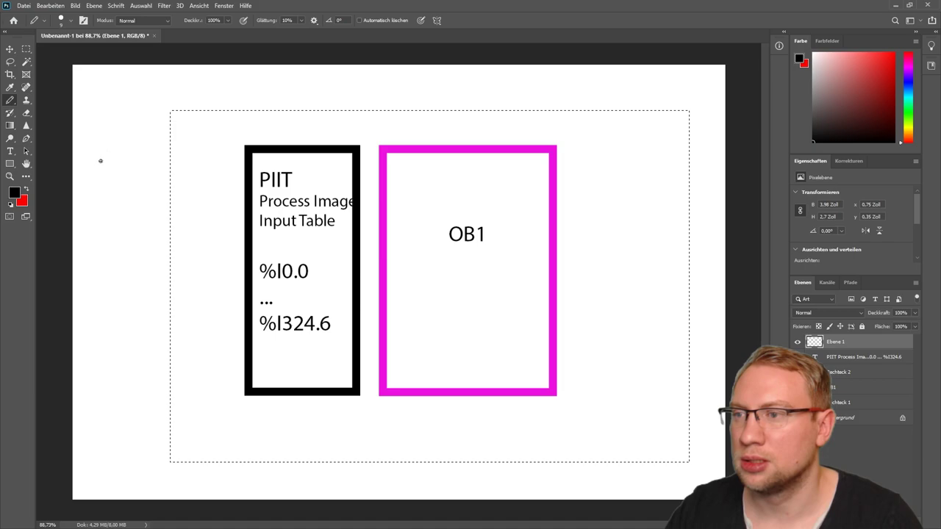
Switch to the hard Pencil, erase the test stroke, and hand-write 'Sensor 24V or 0V'.
right_click(12, 105)
click(45, 108)
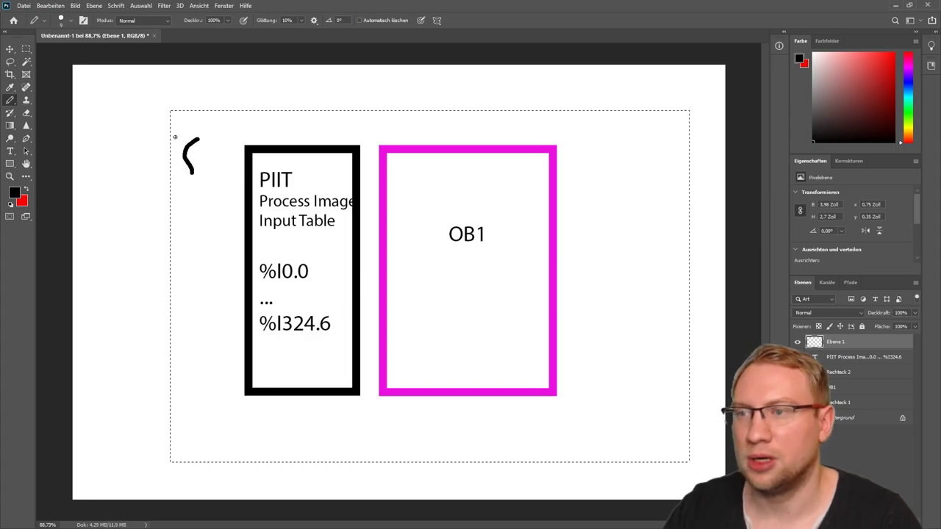
click(25, 50)
mouse_move(292, 65)
mouse_down()
mouse_move(113, 216)
mouse_move(51, 292)
mouse_move(66, 342)
mouse_up()
key(Delete)
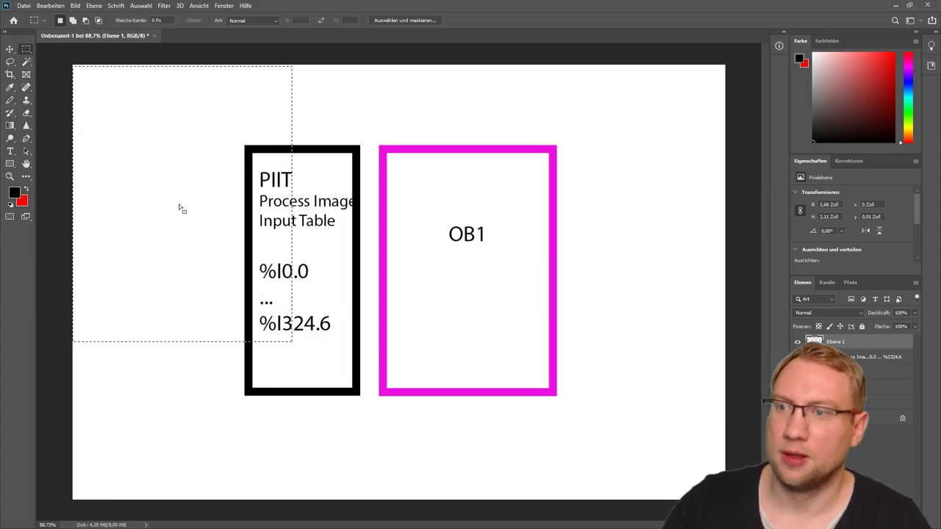
click(12, 100)
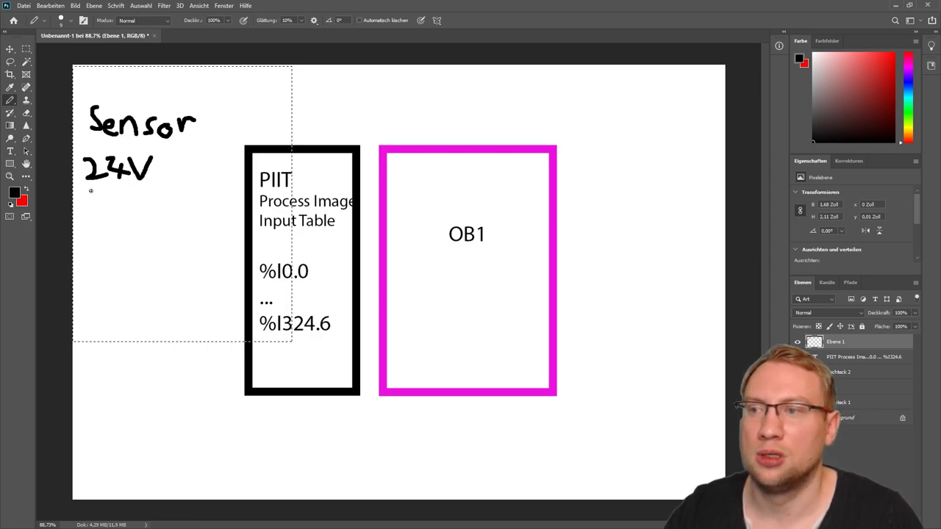
mouse_move(116, 191)
mouse_down()
mouse_move(106, 193)
mouse_move(112, 228)
mouse_move(114, 213)
mouse_up()
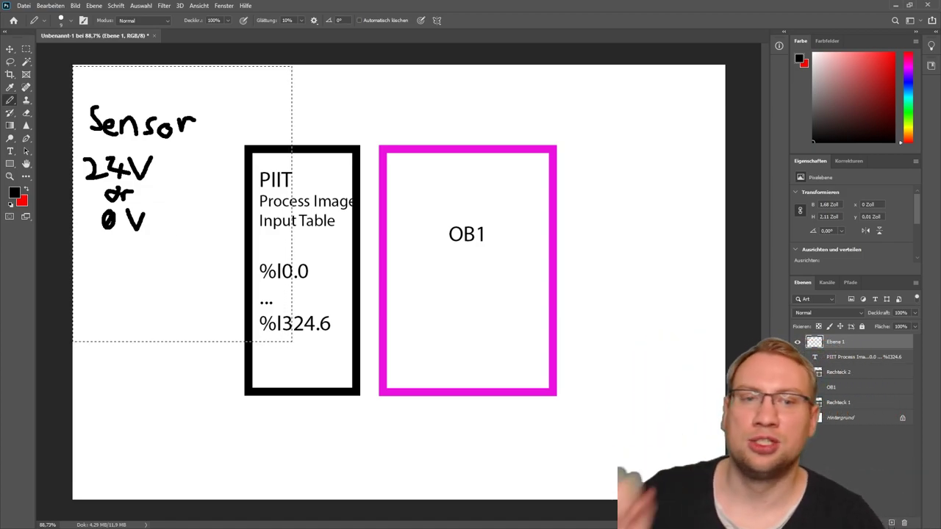
click(849, 364)
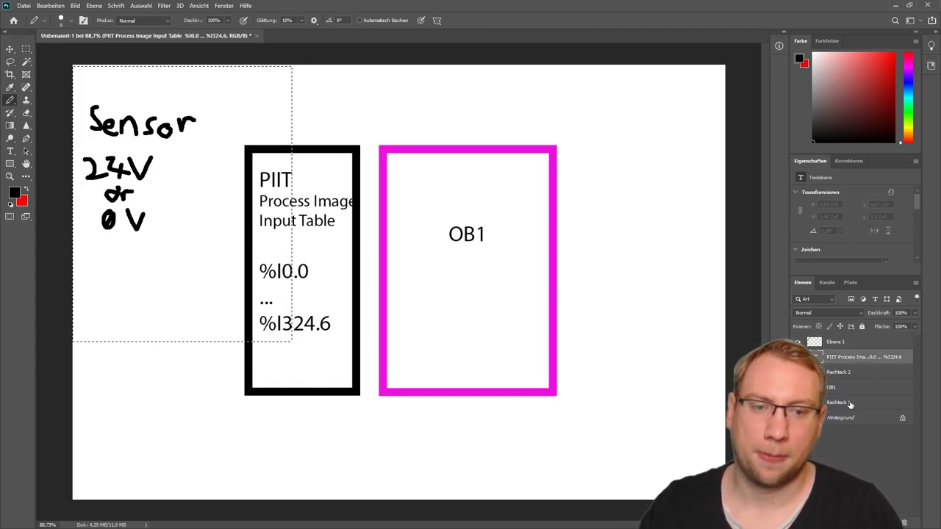
shift+click(851, 402)
right_click(852, 388)
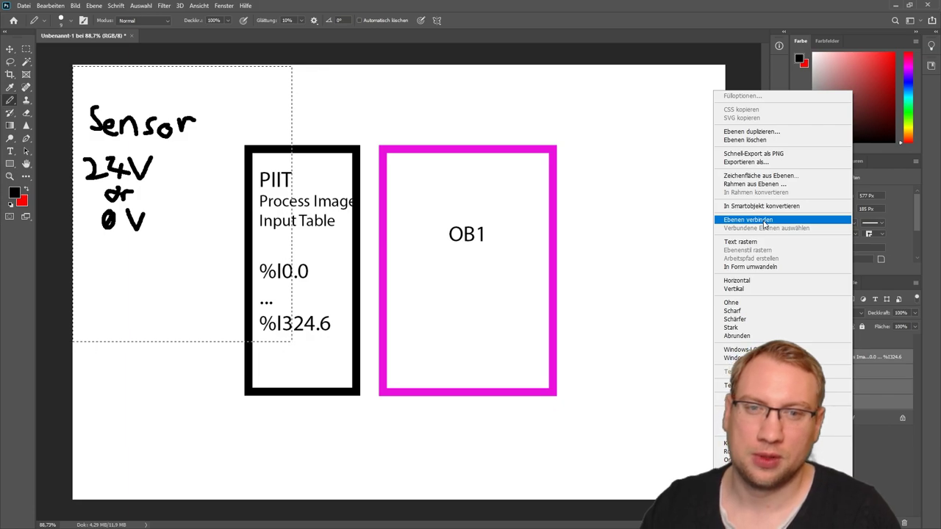
click(762, 220)
right_click(862, 383)
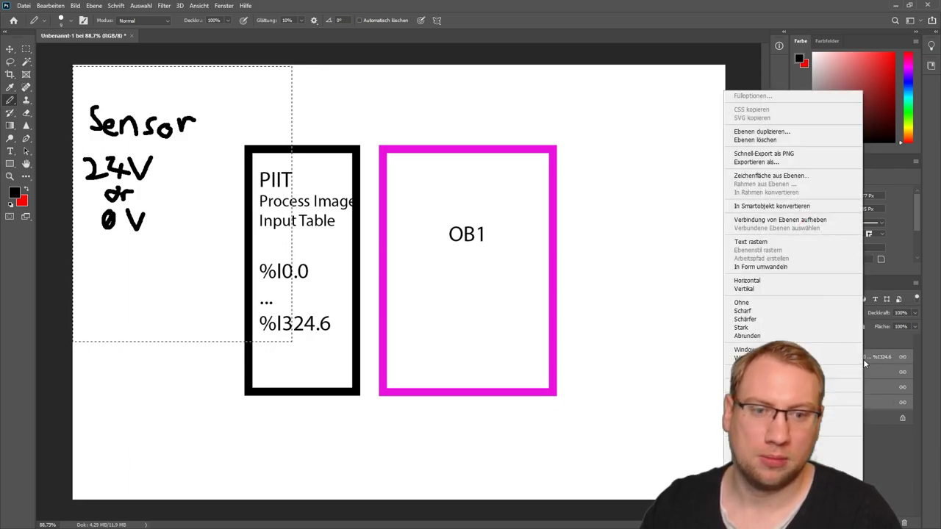
click(763, 220)
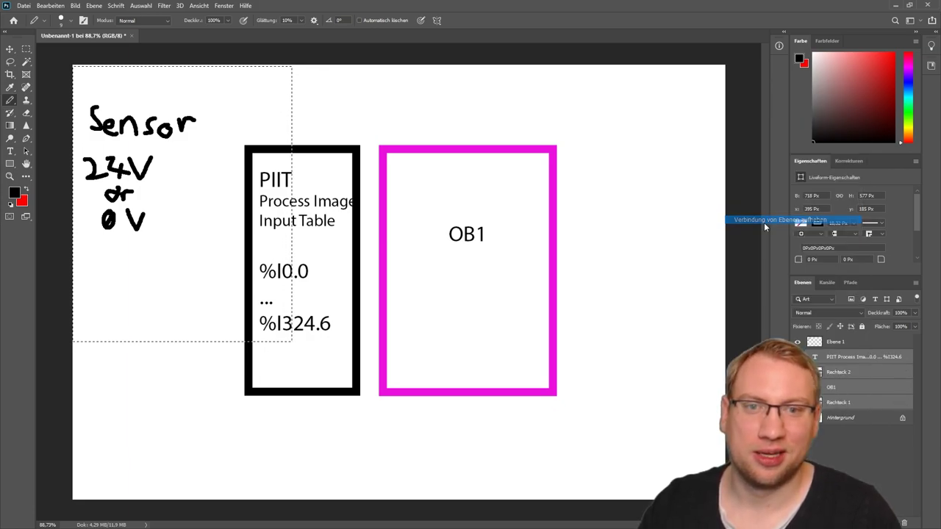
right_click(862, 357)
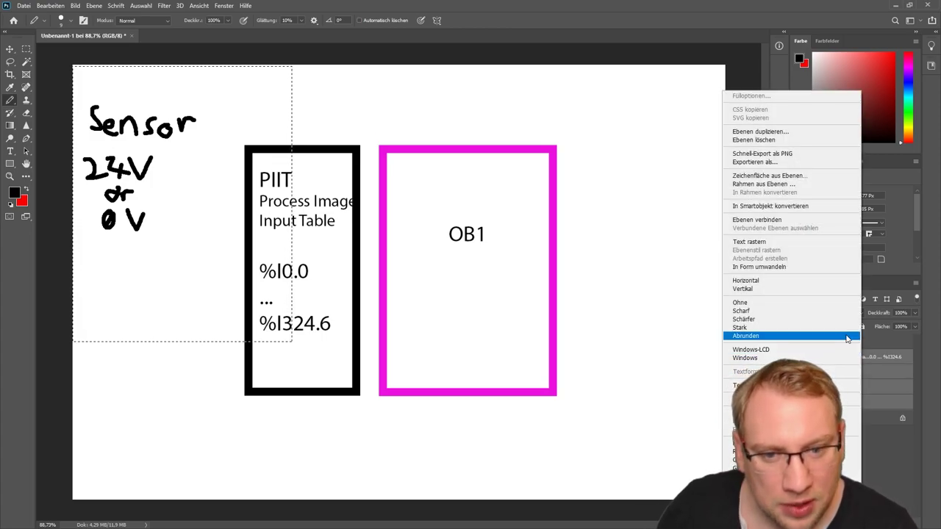
click(637, 467)
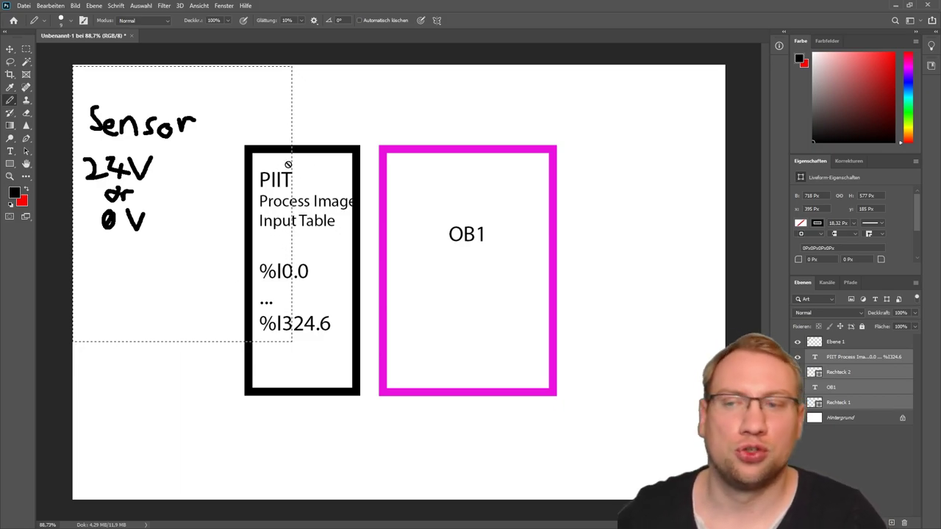
click(261, 424)
click(463, 197)
click(451, 201)
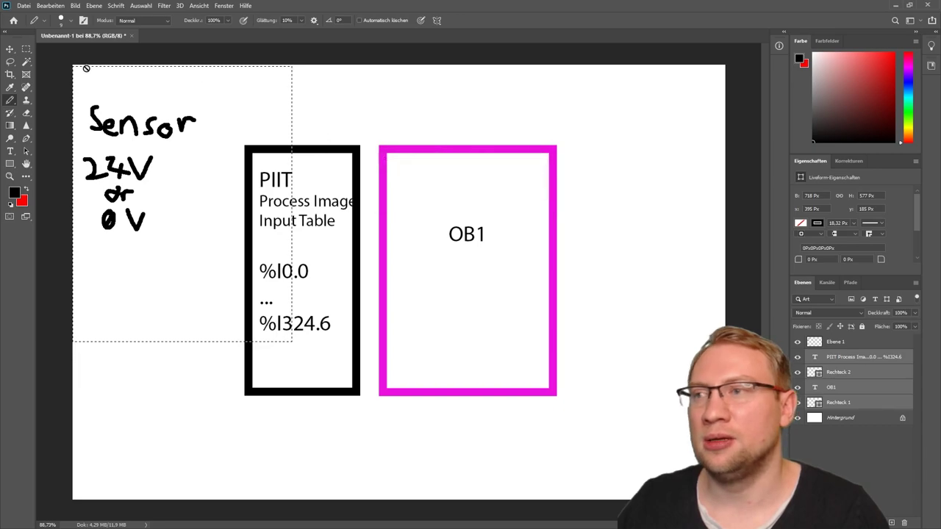
Draw a tall rectangle to the left of the PIIT box.
click(10, 49)
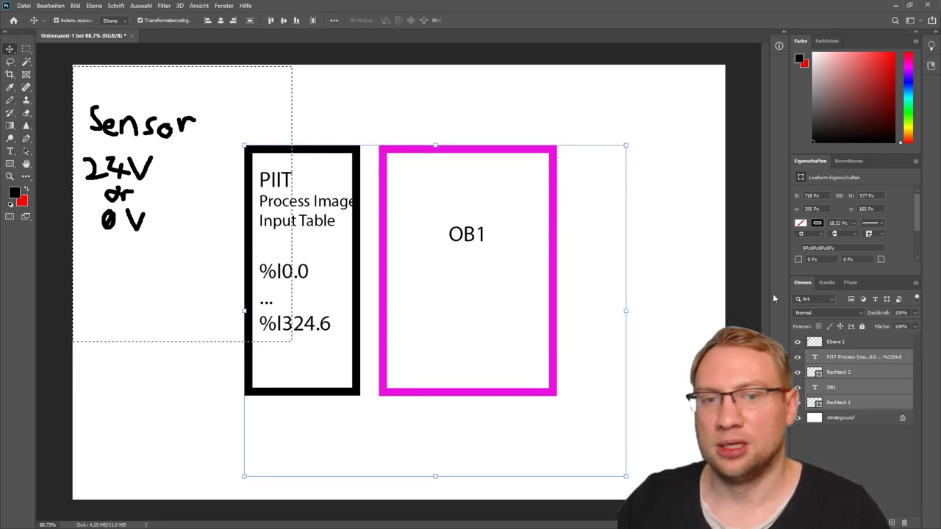
click(10, 163)
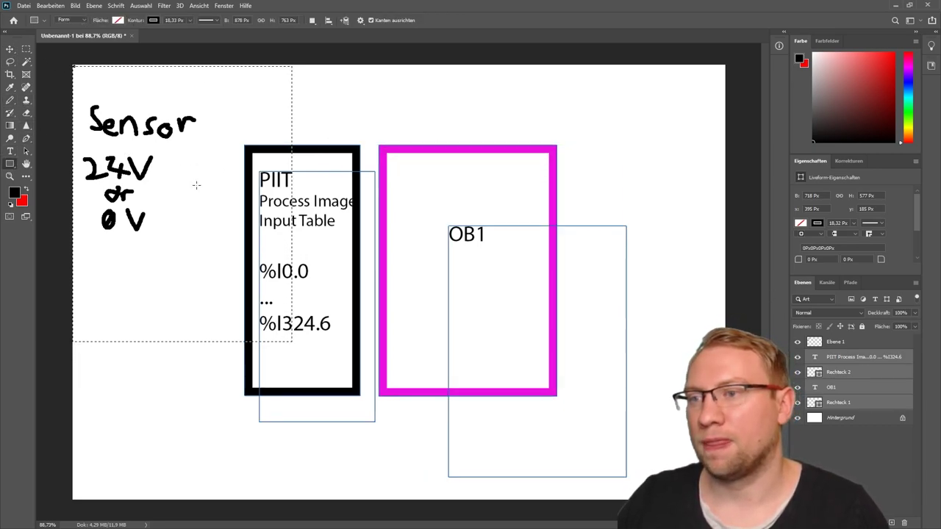
mouse_move(197, 251)
mouse_down()
mouse_move(189, 405)
mouse_move(142, 409)
mouse_move(139, 390)
mouse_up()
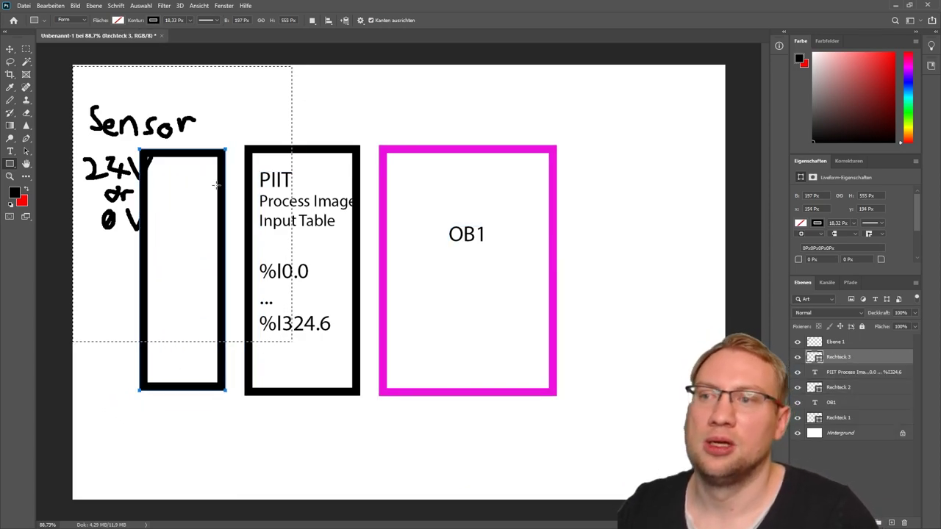
Set the rectangle's Kontur outline colour to bright green and cancel the Rechteck erstellen dialog.
click(153, 21)
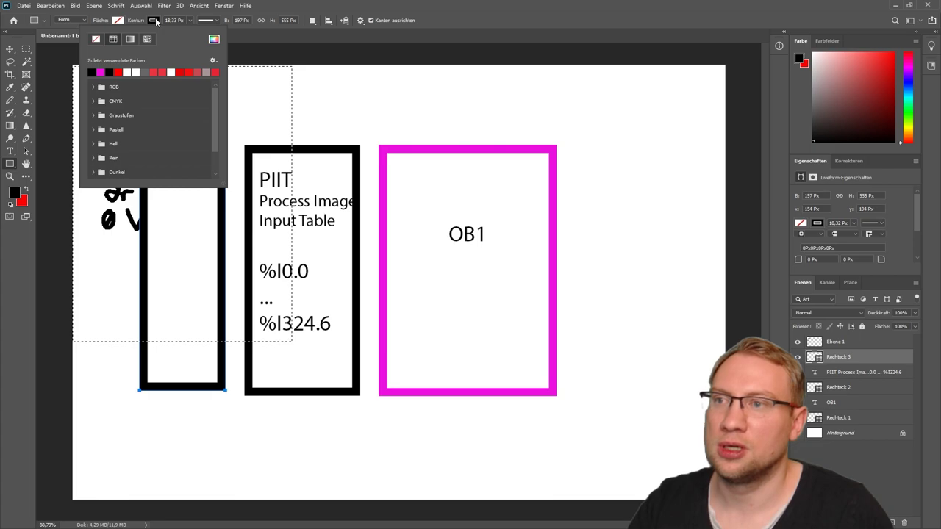
click(213, 61)
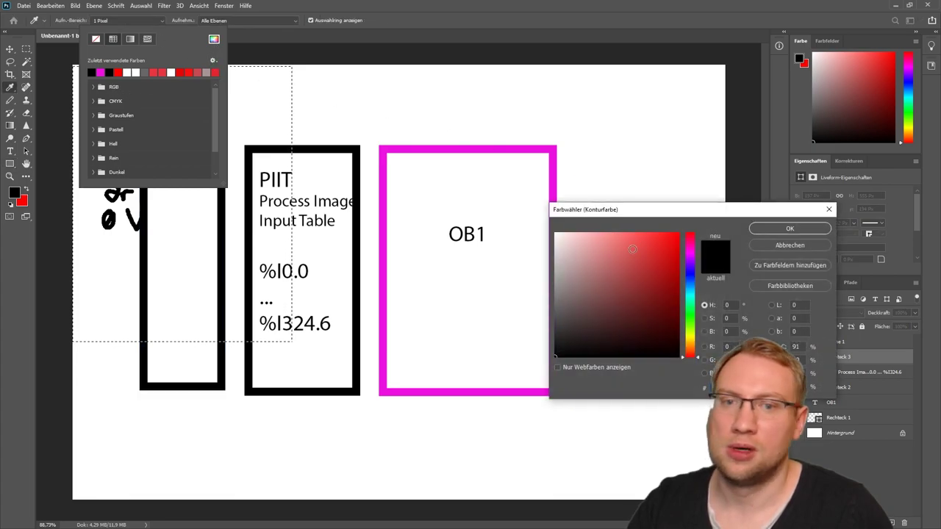
click(693, 315)
click(667, 244)
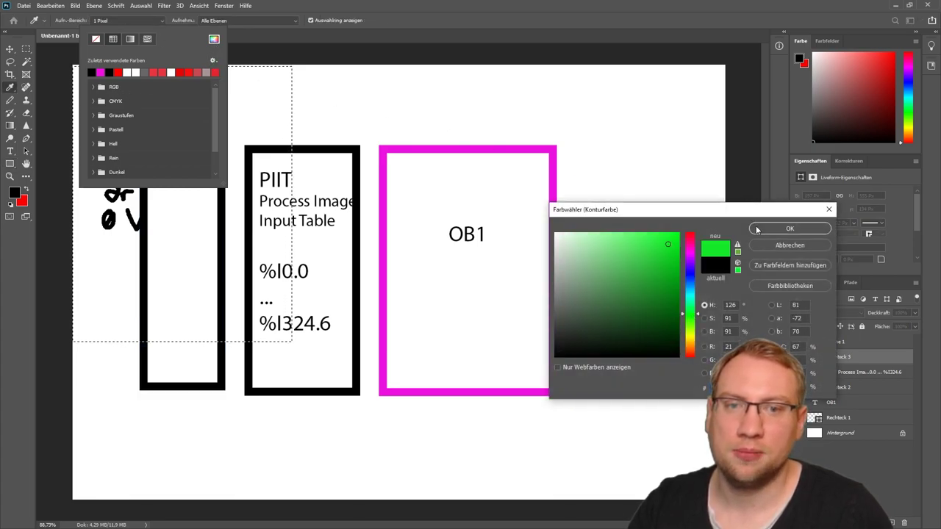
click(789, 228)
click(171, 281)
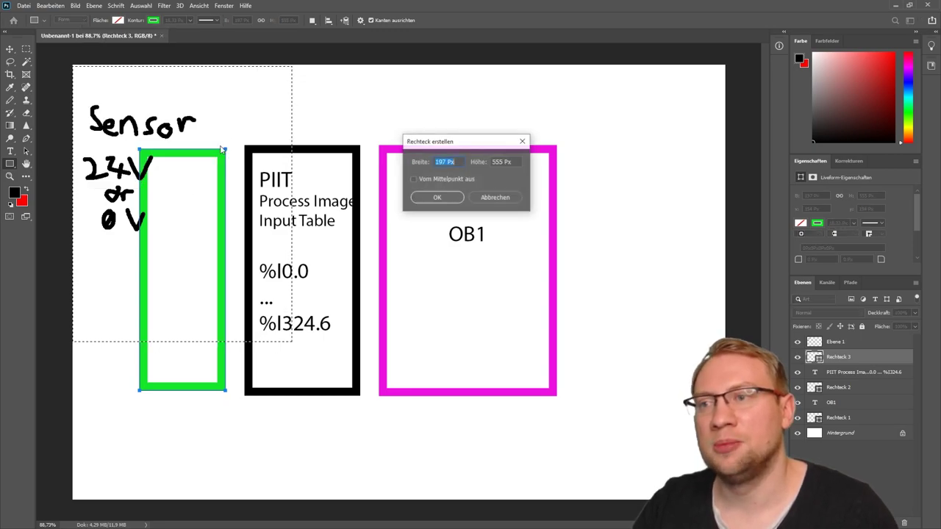
click(494, 198)
click(9, 48)
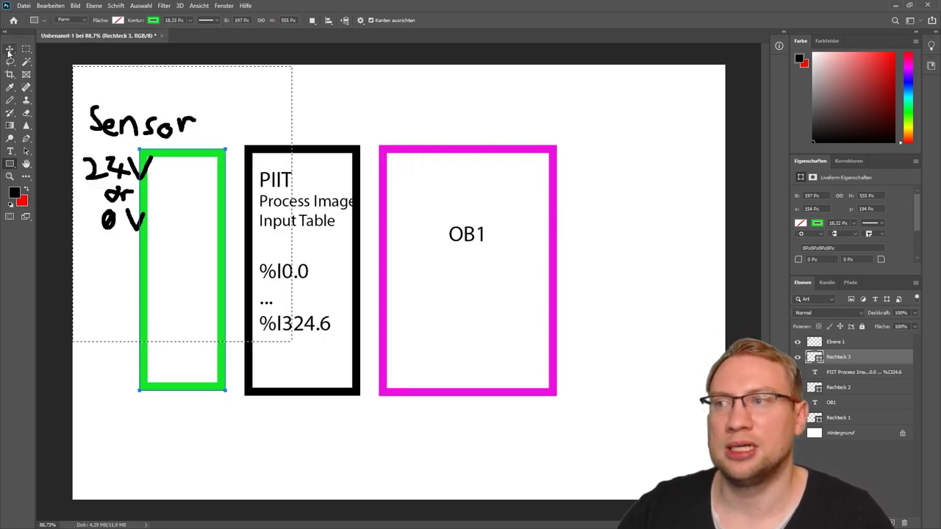
Drag the Ebene 1 'Sensor 24V or 0V' sketch higher, clear of the green box.
click(835, 342)
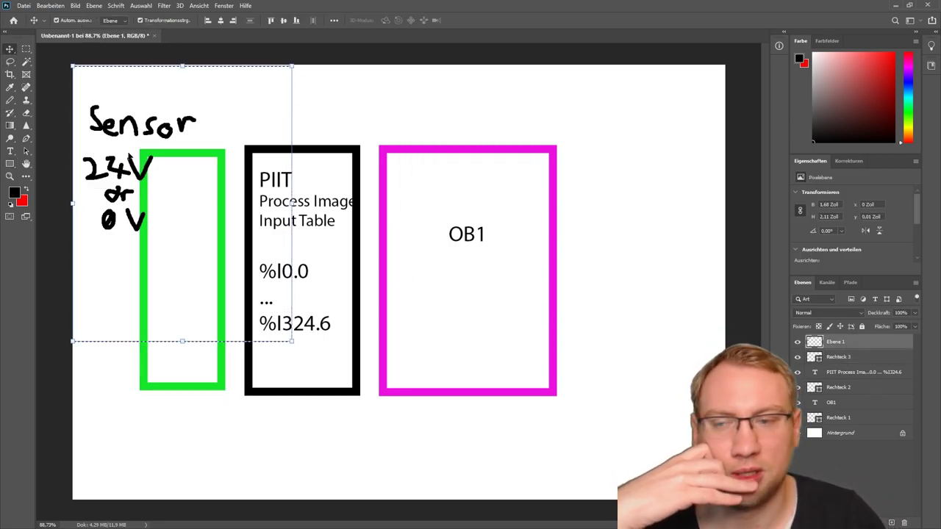
mouse_move(165, 103)
mouse_down()
mouse_move(178, 59)
mouse_move(137, 80)
mouse_move(156, 71)
mouse_up()
click(184, 210)
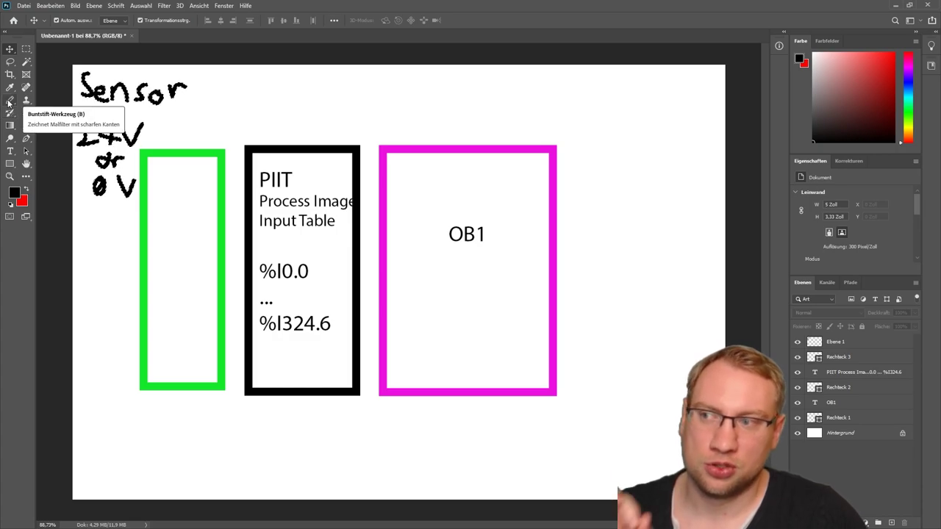
Type 'Peripherals' inside the green box and shift the label up-left near its top.
click(10, 152)
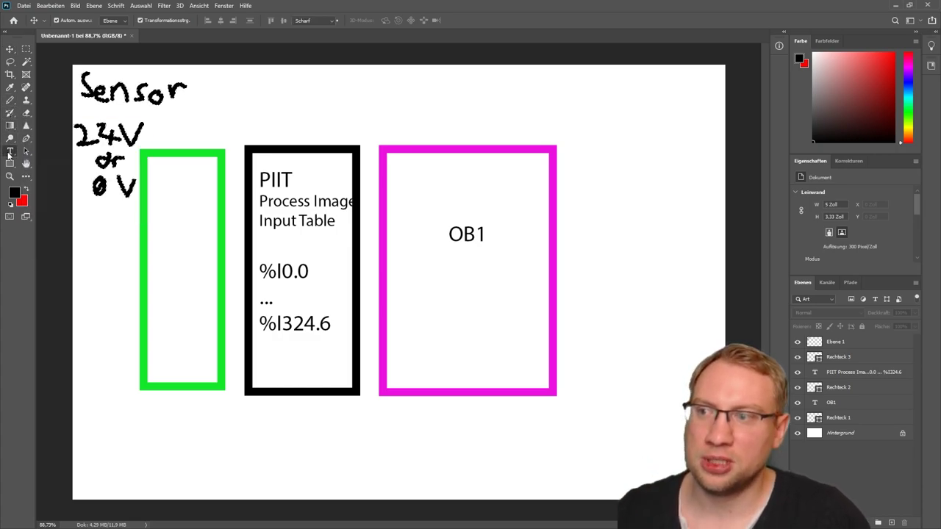
click(155, 211)
text(Periphera)
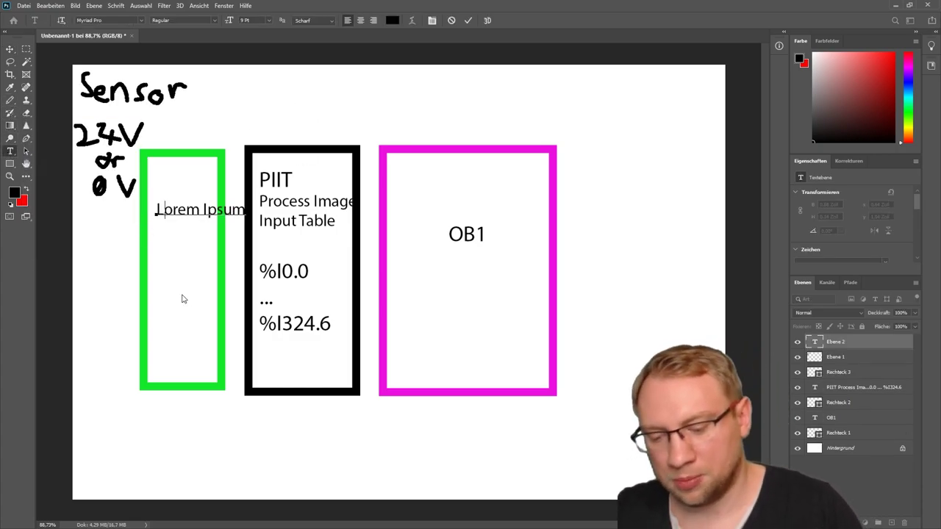
text(ls)
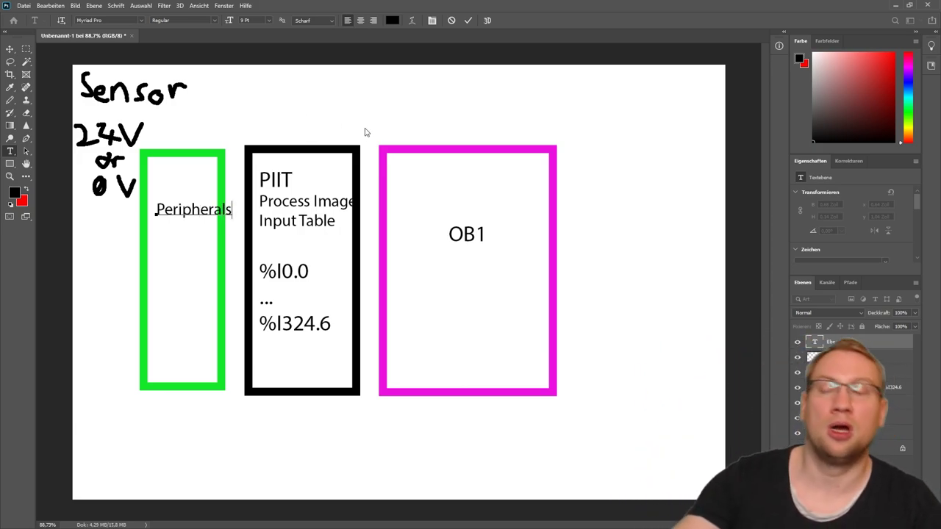
click(256, 92)
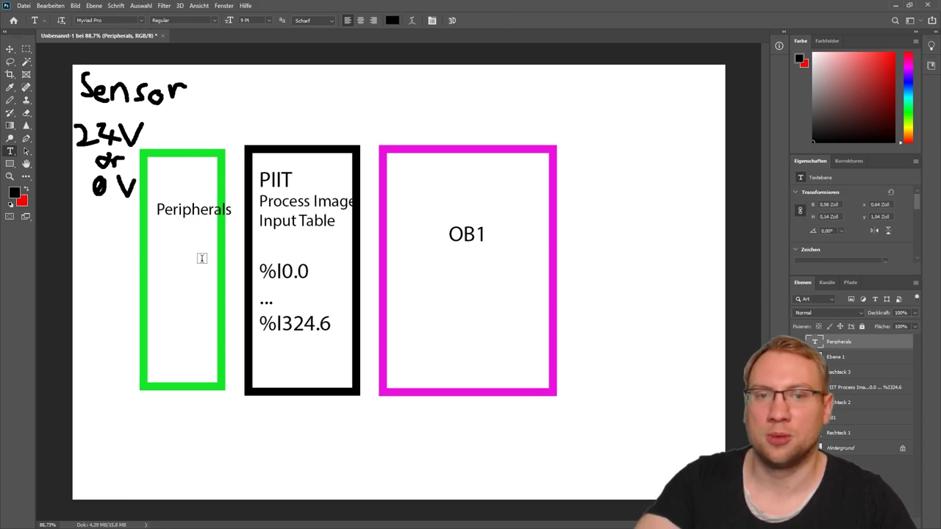
click(9, 49)
drag(207, 215, 194, 191)
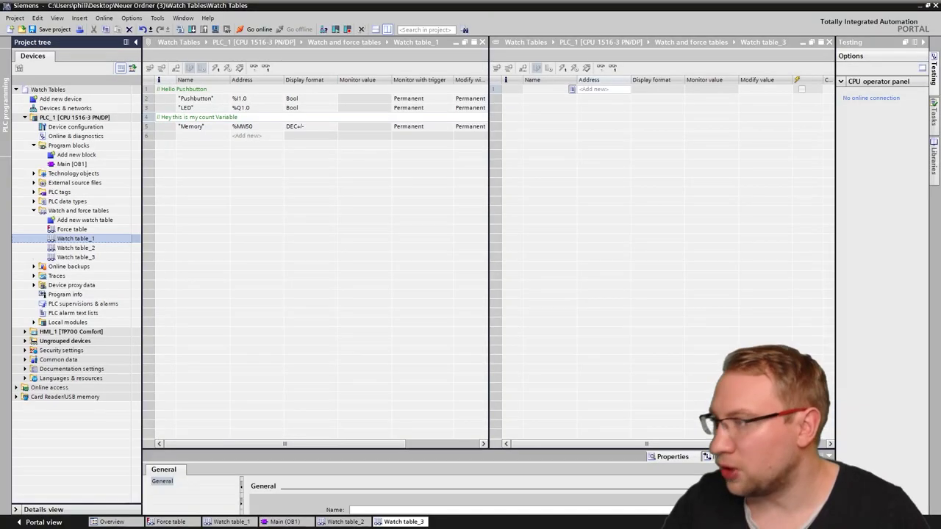
Open the Force table and inspect the first entry's :P peripheral address.
double_click(66, 229)
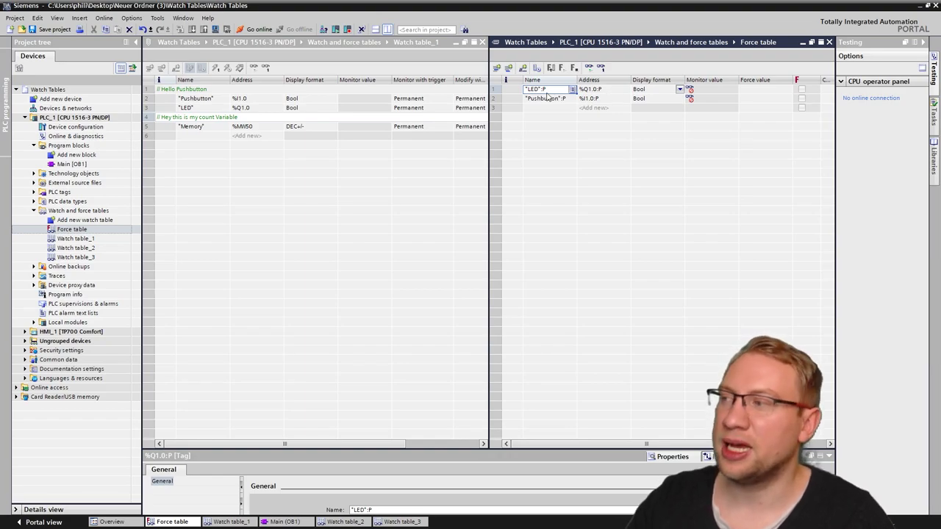
click(571, 101)
click(608, 90)
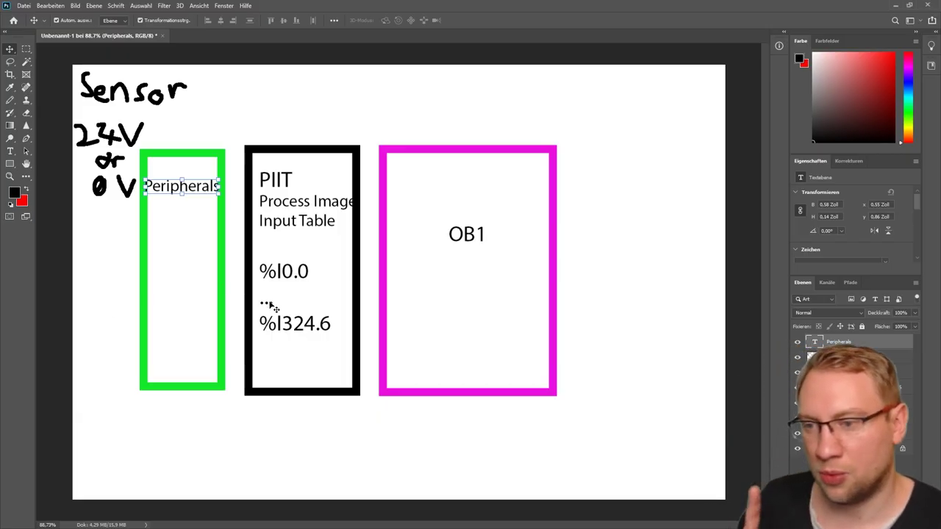
Copy the PIIT address text into the green box, drop the title lines, and append :P to each address.
click(297, 280)
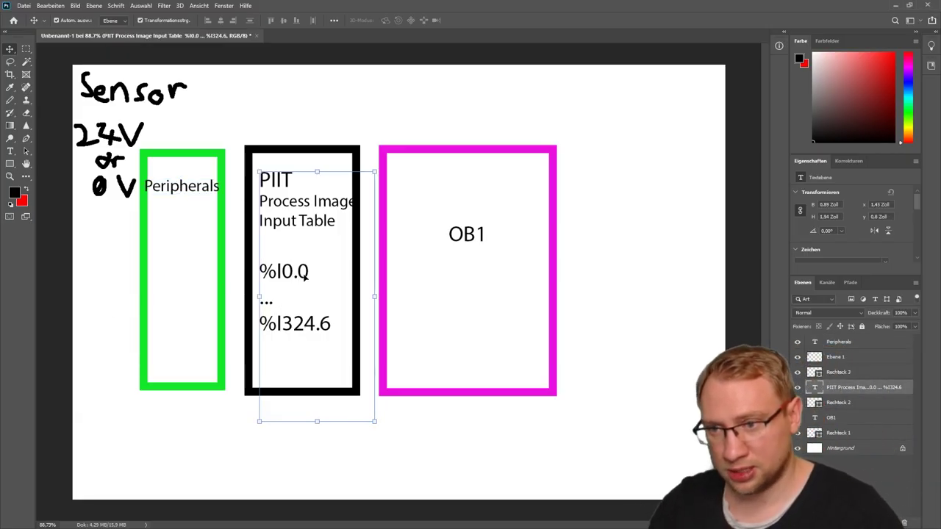
drag(300, 288, 392, 318)
drag(402, 253, 136, 206)
double_click(203, 249)
click(201, 275)
key(BackSpace)
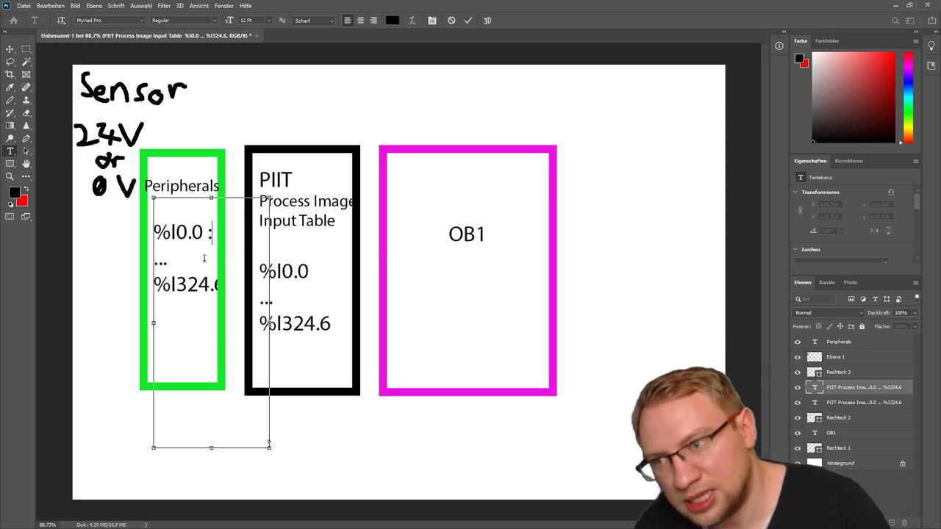
text(:)
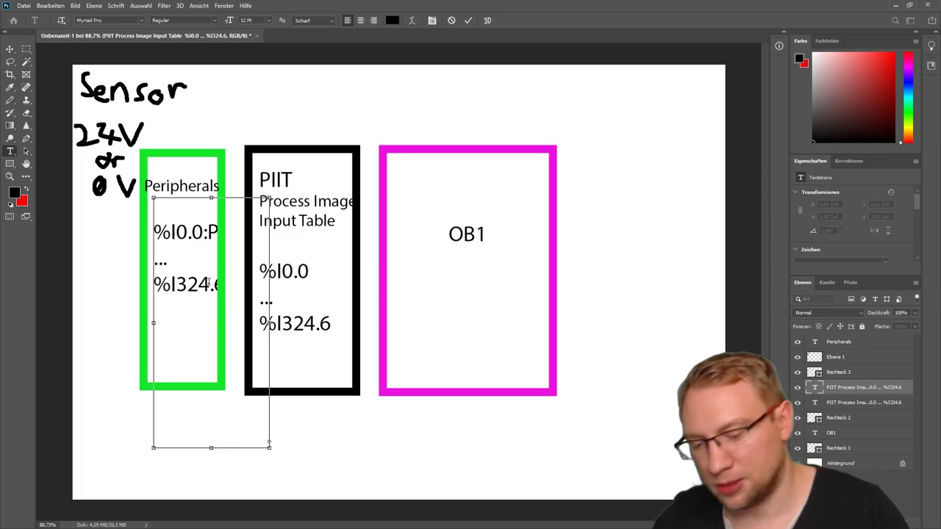
text(:P)
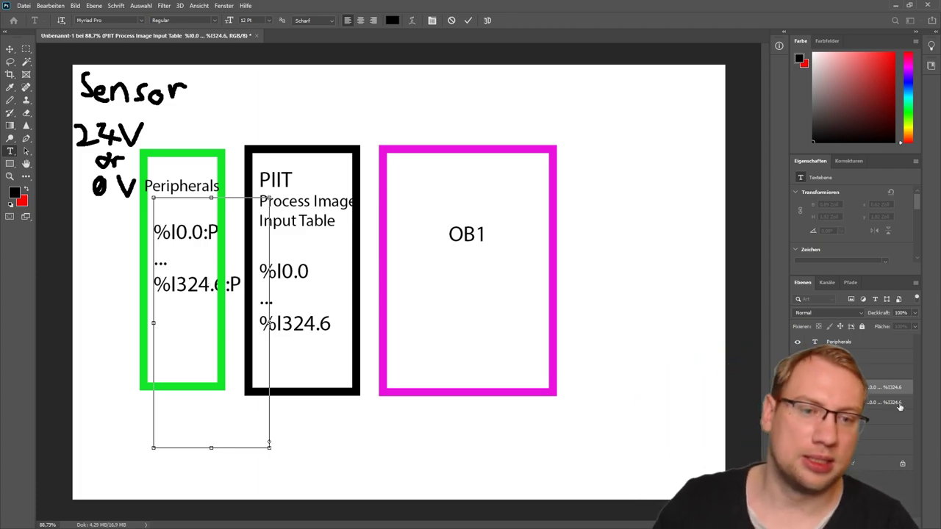
key(ctrl+Return)
Nudge the green Peripherals box and its %I0.0:P … %I324.6:P list slightly right together.
key(v)
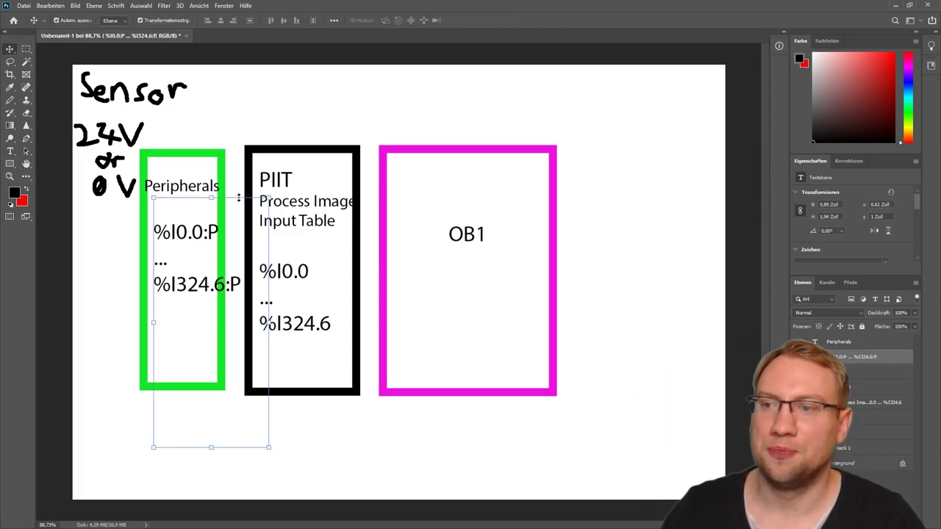
click(238, 205)
mouse_move(197, 230)
mouse_down()
mouse_move(199, 237)
mouse_move(191, 221)
mouse_move(206, 233)
mouse_up()
click(269, 111)
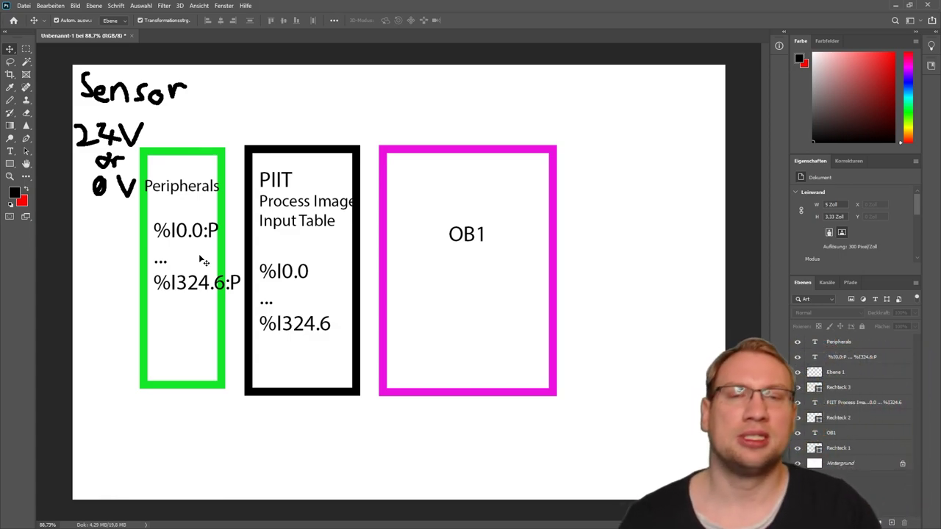
click(315, 284)
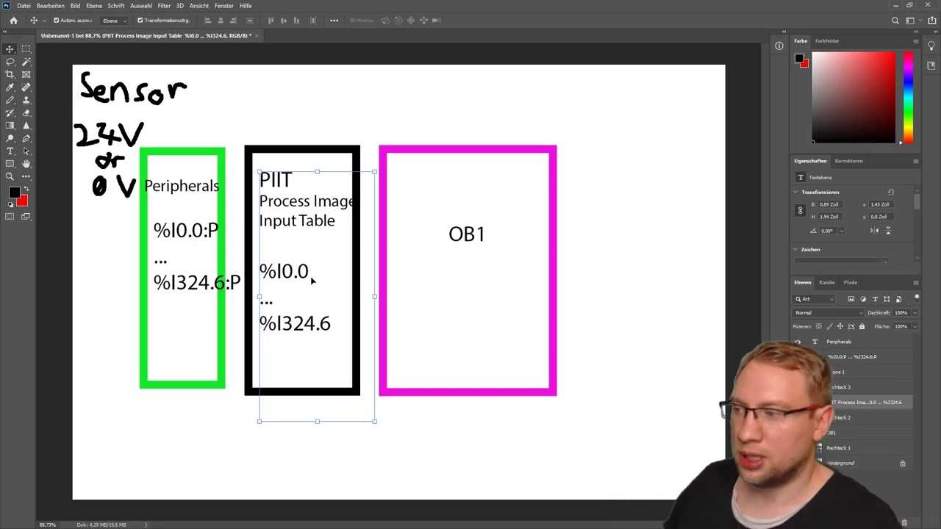
click(188, 232)
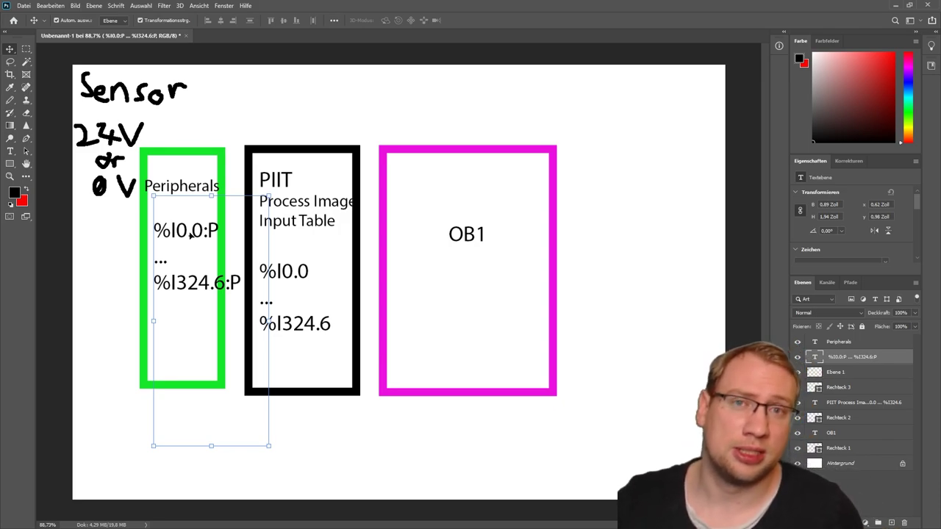
Deselect the PIIT text block and pick the Type tool for a label right of OB1.
click(293, 276)
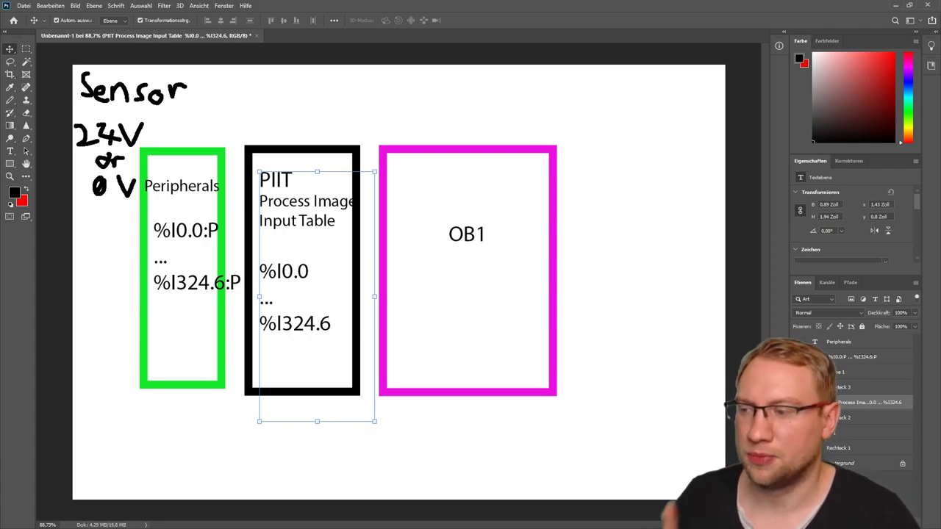
key(Escape)
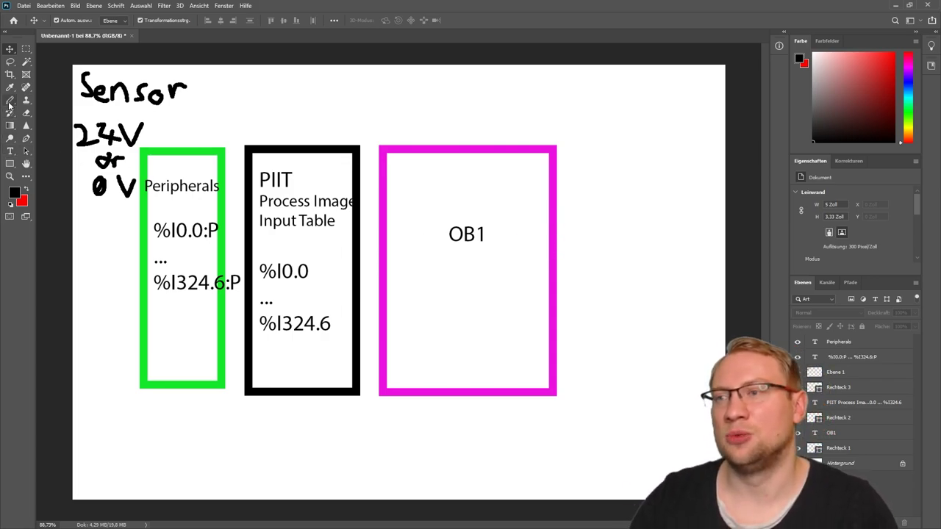
click(10, 150)
Add a text label right of OB1 reading 'PIOT' with 'Process Image Output Table' beneath it.
click(615, 248)
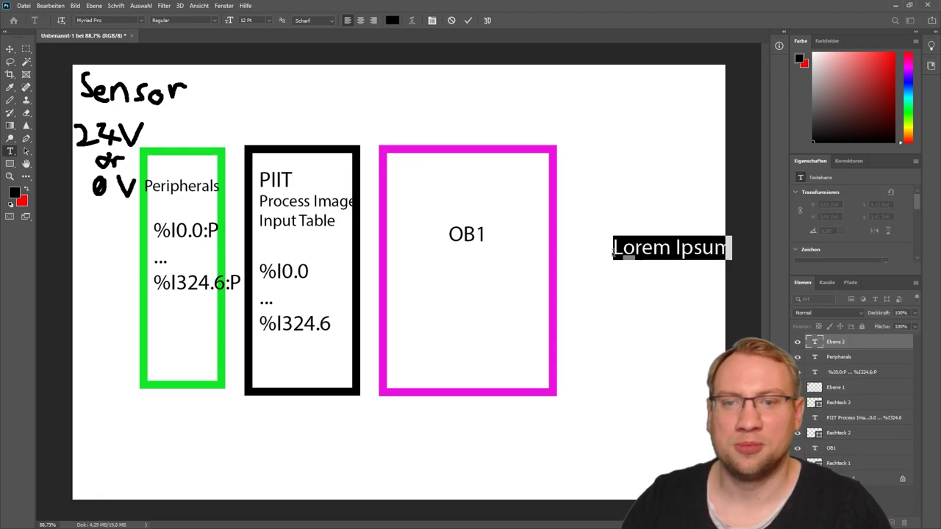
text(PIOT)
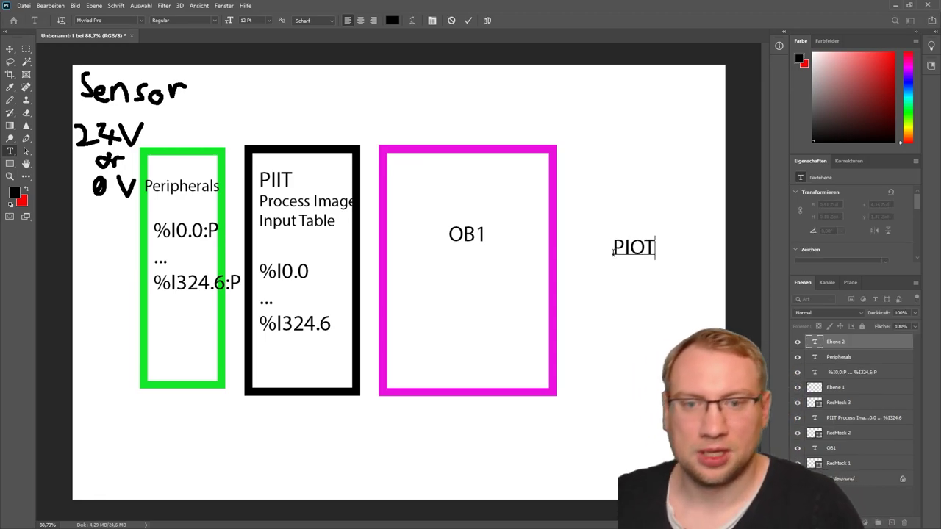
key(Return)
text(Pro)
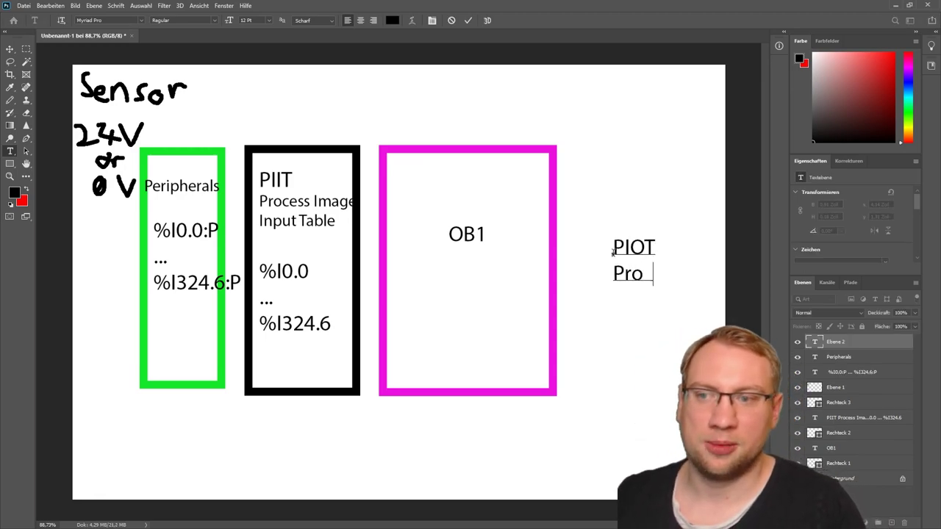
key(BackSpace)
text(cess Ima)
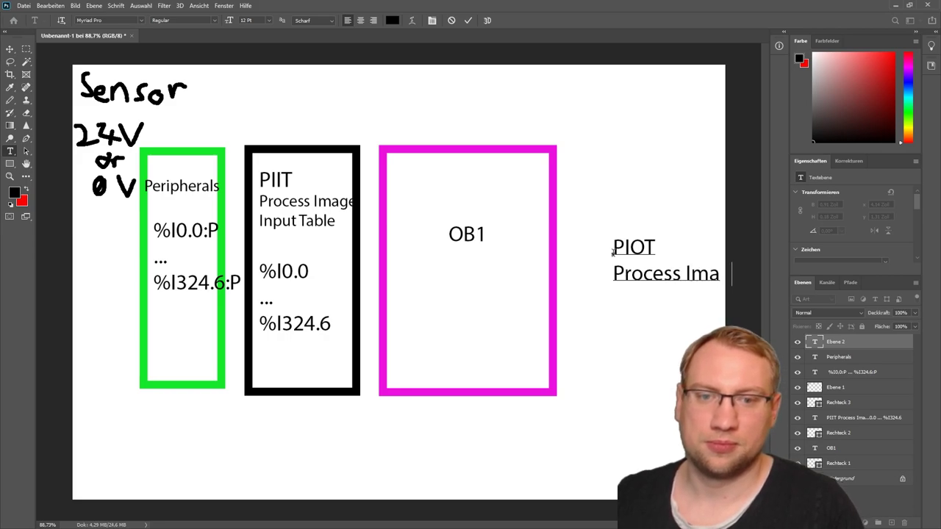
text(ge Out)
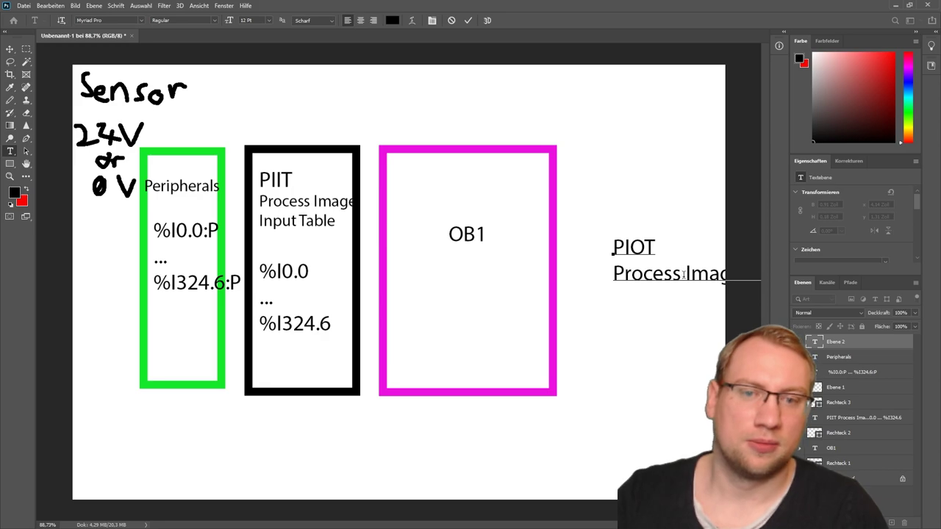
Break 'Process Image Output Table' into separate lines, one word per line.
key(ctrl+Left)
key(ctrl+Left)
key(ctrl+Left)
key(Return)
key(ctrl+Right)
key(Delete)
key(Return)
key(ctrl+Right)
key(Delete)
key(Return)
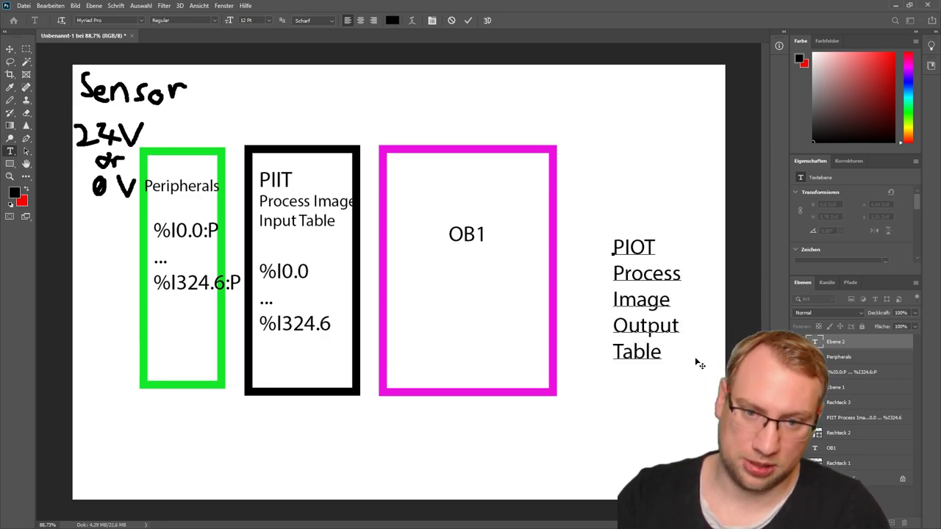